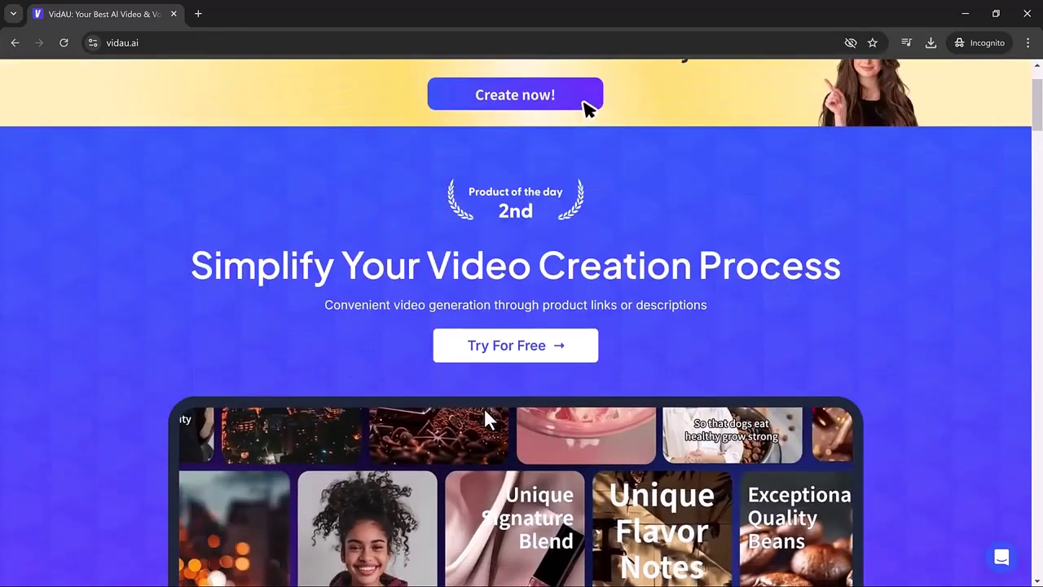
# Scroll through the Creative Center page to look over its tools and example cases.
pyautogui.scroll(-1, 484, 409)
pyautogui.scroll(-1, 485, 410)
pyautogui.scroll(-1, 484, 410)
pyautogui.scroll(-1, 484, 410)
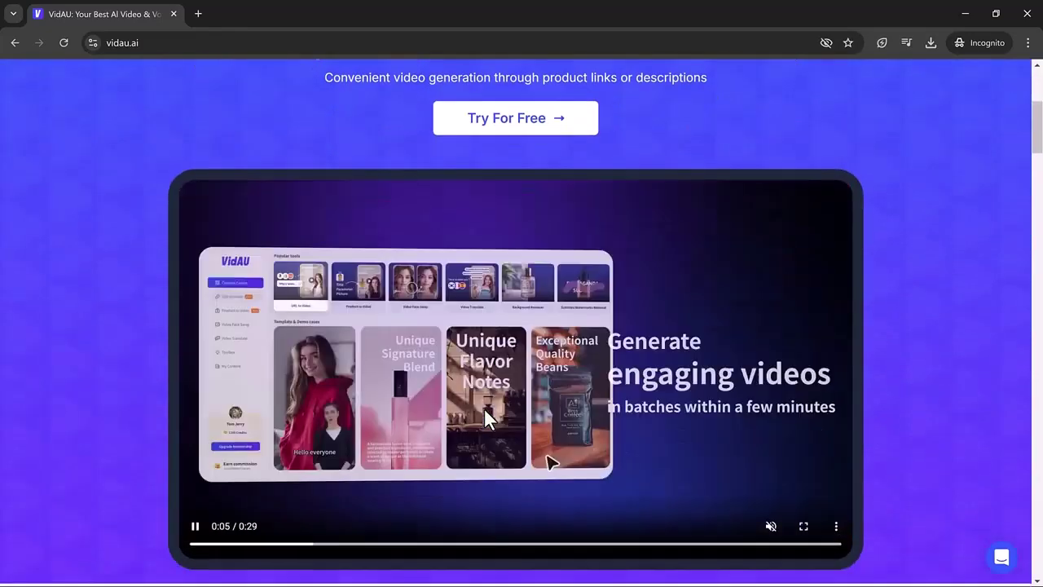
pyautogui.scroll(-1, 484, 409)
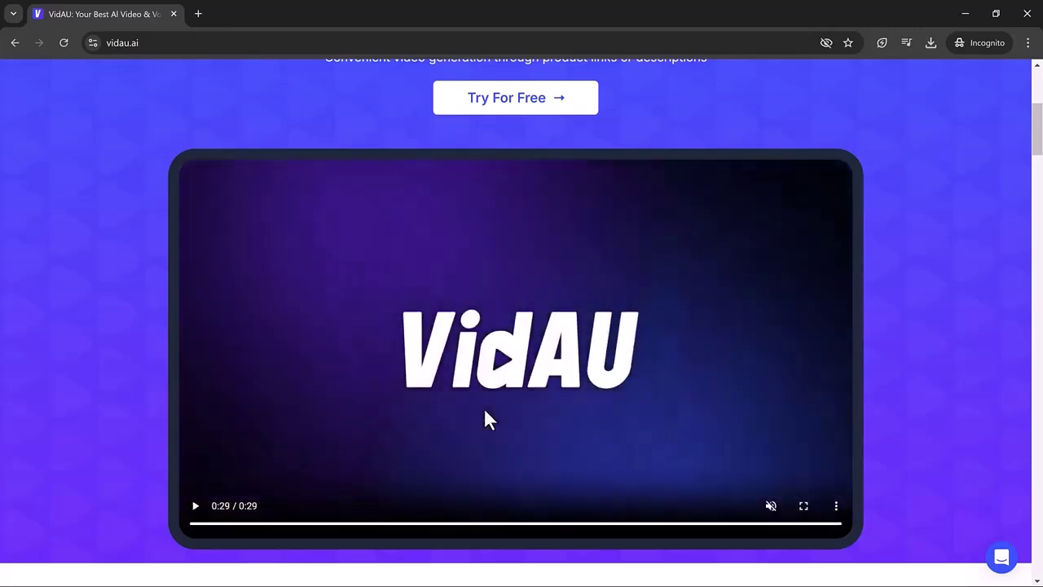
pyautogui.scroll(-2, 484, 411)
pyautogui.scroll(-2, 484, 411)
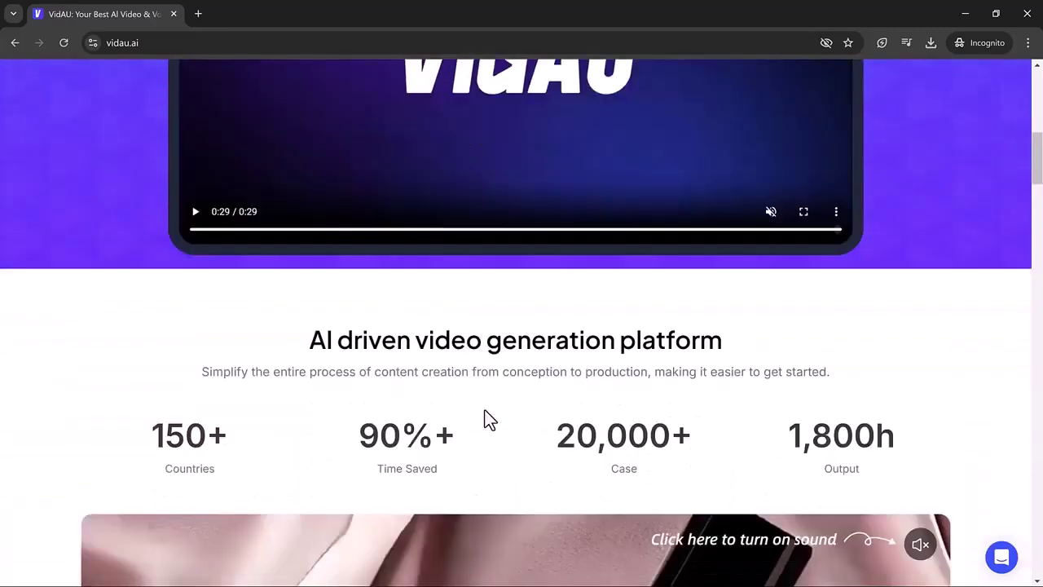
pyautogui.scroll(-1, 485, 410)
pyautogui.scroll(-3, 485, 411)
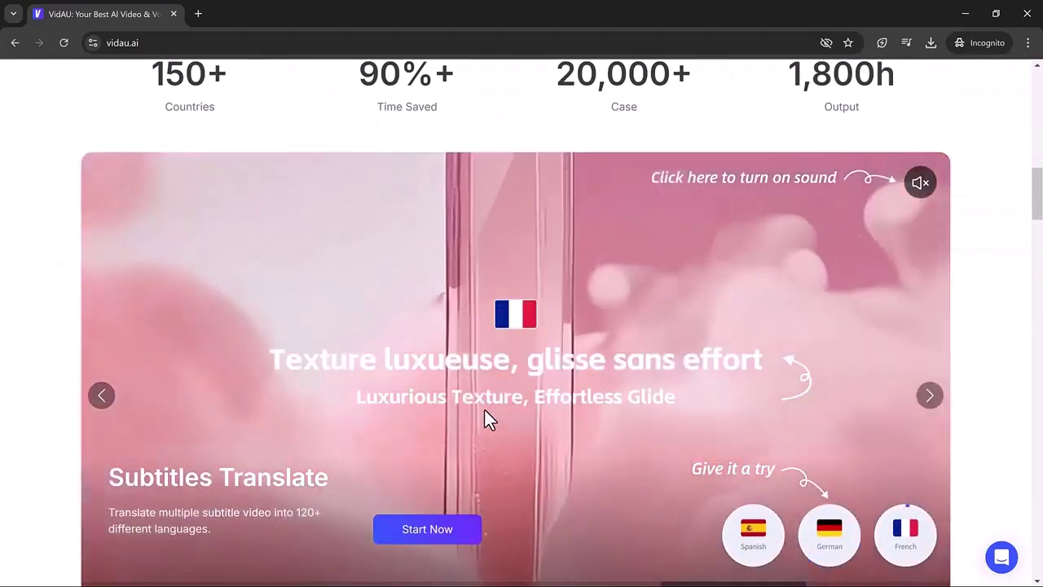
pyautogui.scroll(-2, 484, 409)
pyautogui.scroll(-3, 484, 407)
pyautogui.scroll(-1, 484, 408)
pyautogui.scroll(-1, 484, 408)
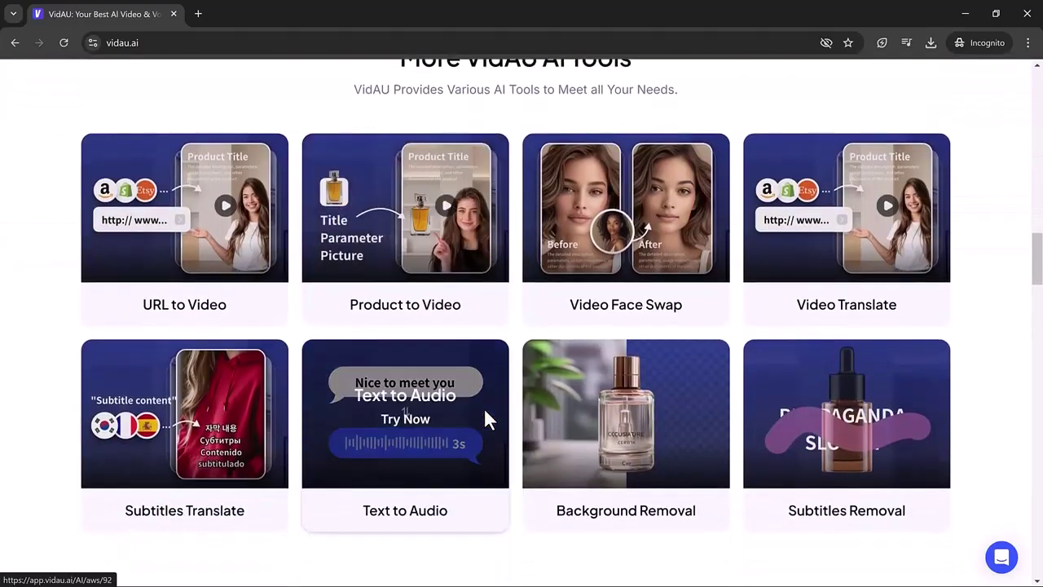
pyautogui.scroll(-5, 514, 404)
pyautogui.scroll(-1, 514, 404)
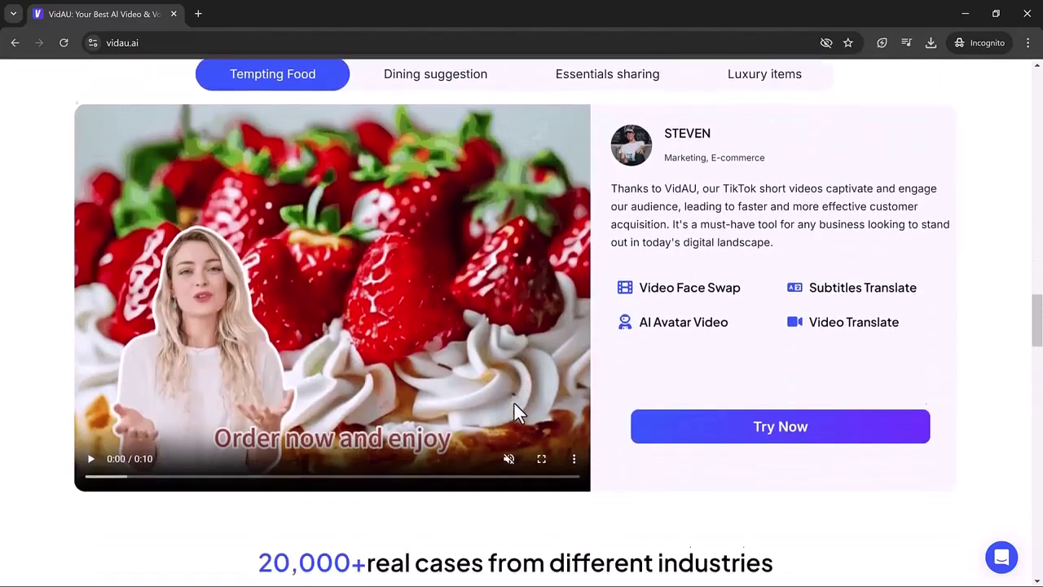
pyautogui.scroll(-5, 514, 404)
pyautogui.scroll(-2, 515, 403)
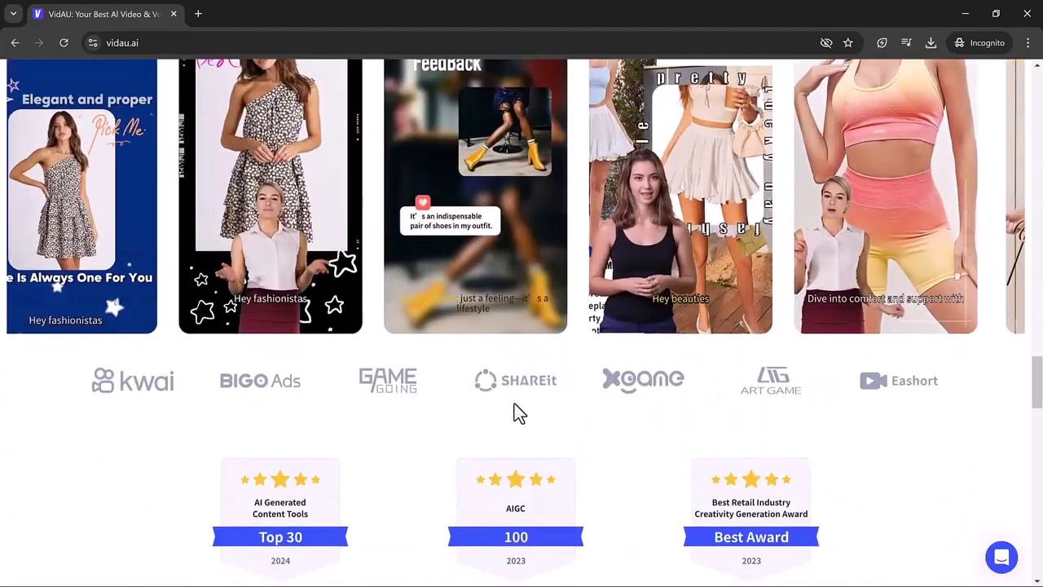
pyautogui.scroll(-4, 514, 403)
pyautogui.scroll(-2, 514, 403)
pyautogui.scroll(-2, 514, 403)
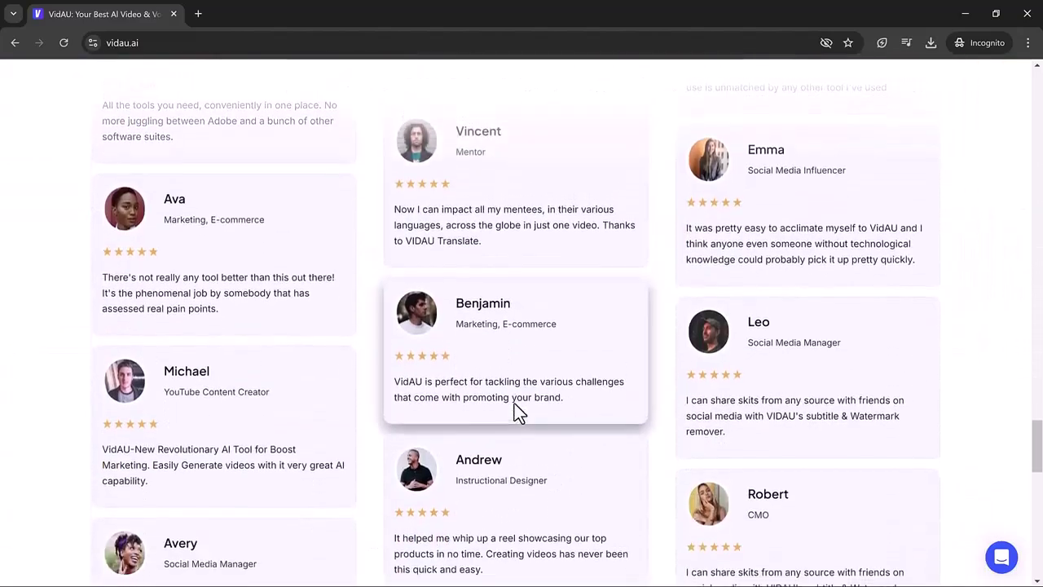
pyautogui.scroll(4, 515, 403)
pyautogui.scroll(5, 514, 404)
pyautogui.scroll(5, 515, 403)
pyautogui.scroll(5, 515, 404)
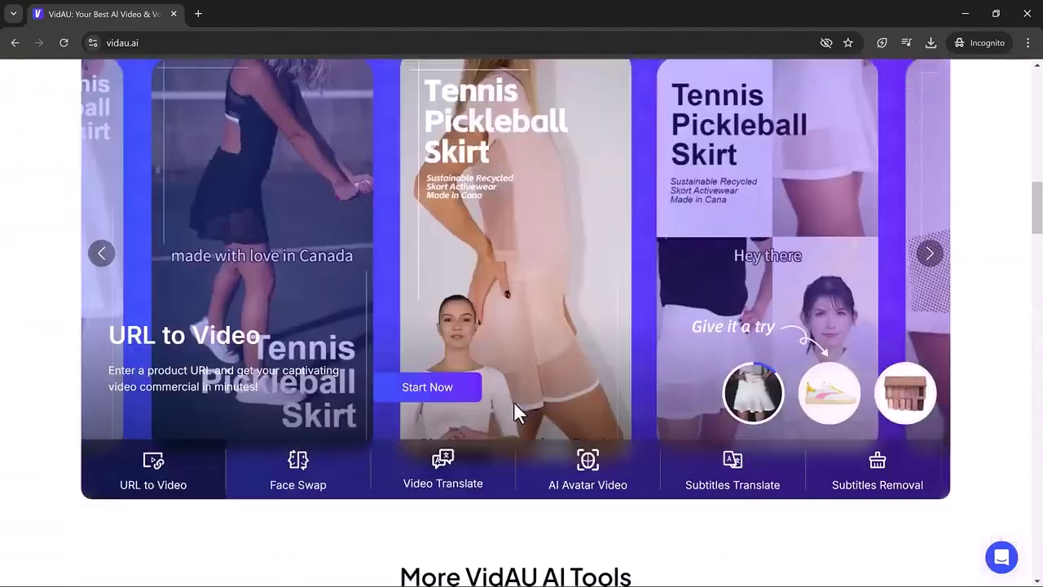
pyautogui.scroll(5, 514, 403)
pyautogui.scroll(4, 514, 404)
pyautogui.scroll(2, 514, 404)
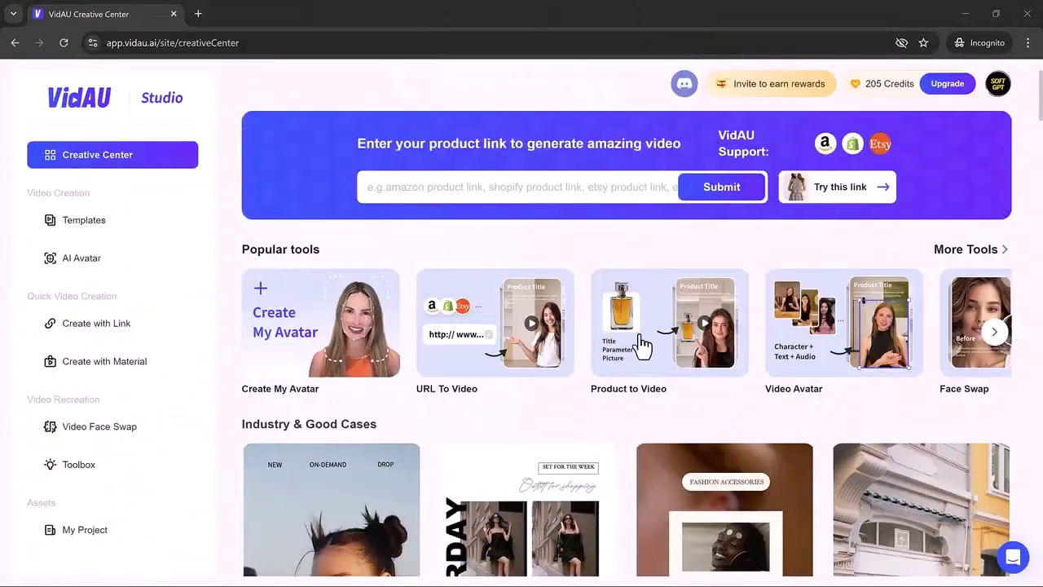
# Page Popular tools through to Background Removal, browse Industry cases, then open Face Swap.
pyautogui.click(994, 333)
pyautogui.click(995, 340)
pyautogui.scroll(-2, 407, 242)
pyautogui.scroll(-2, 405, 235)
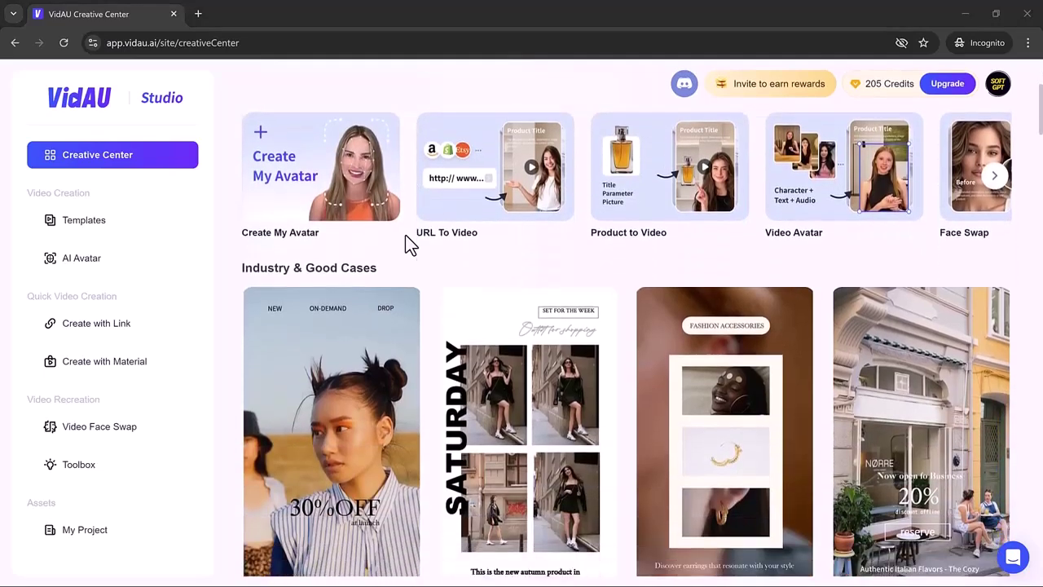
pyautogui.scroll(-4, 406, 234)
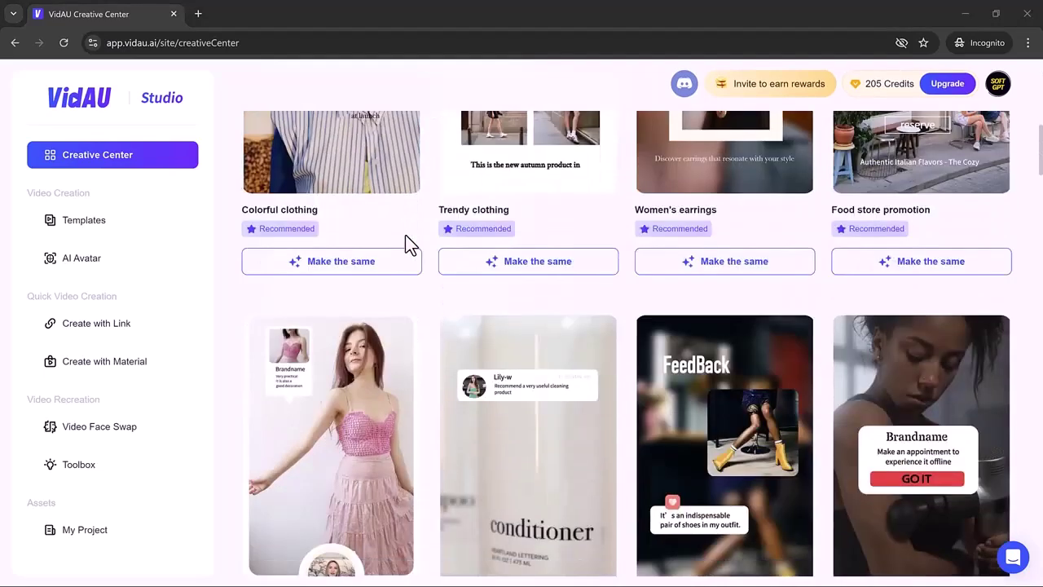
pyautogui.scroll(-4, 405, 234)
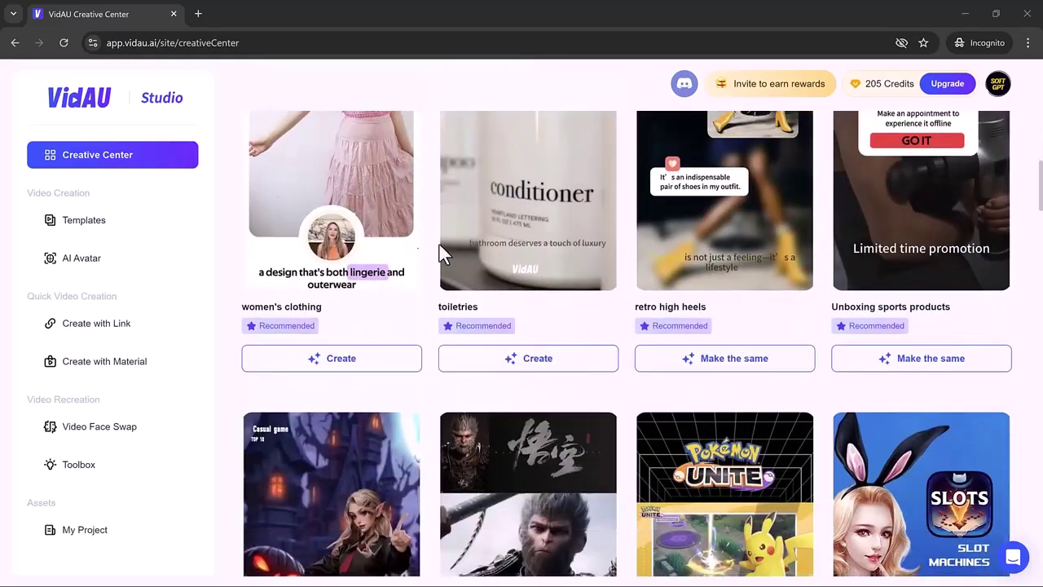
pyautogui.scroll(12, 439, 244)
pyautogui.click(746, 334)
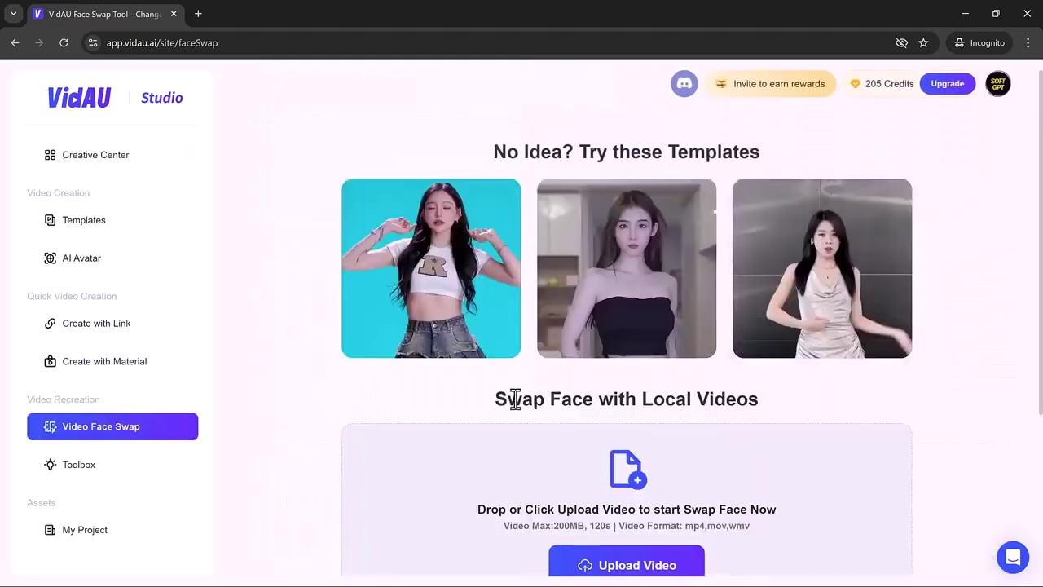
# Load the second 'Try these Templates' video, the woman in a black top, for face analysis.
pyautogui.scroll(-2, 515, 399)
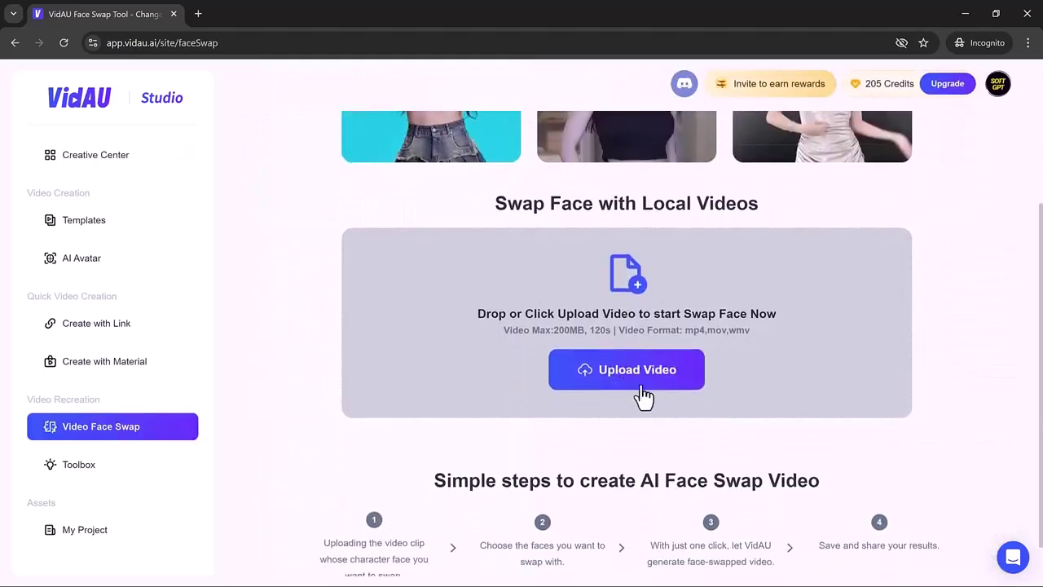
pyautogui.scroll(2, 619, 374)
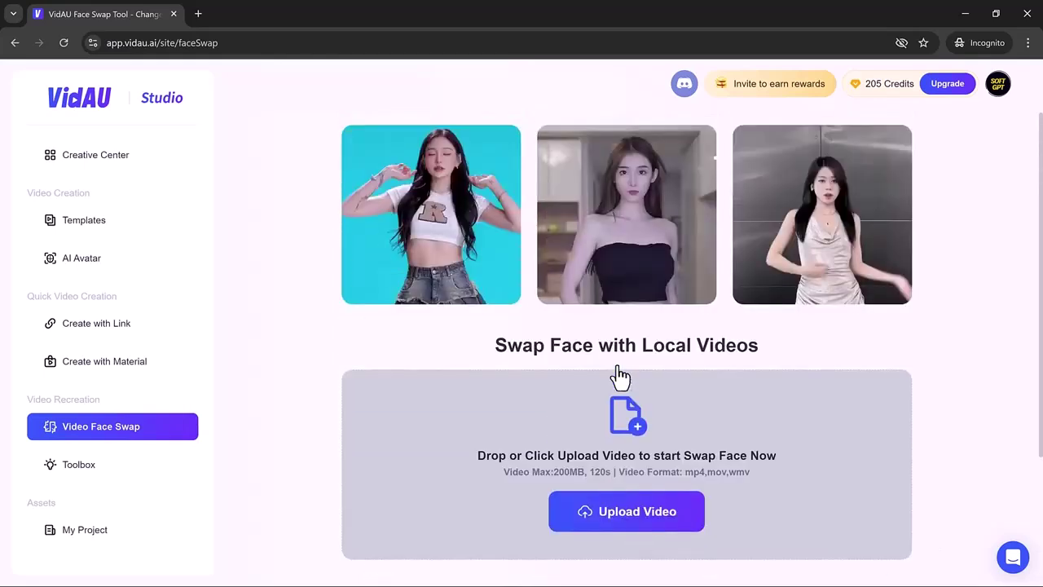
pyautogui.moveTo(627, 269)
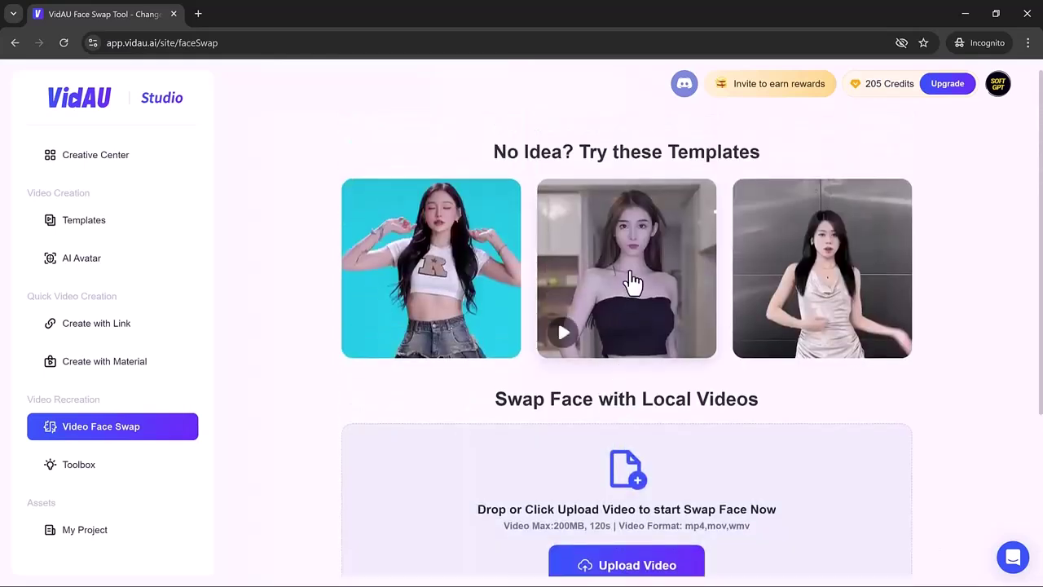
pyautogui.click(633, 282)
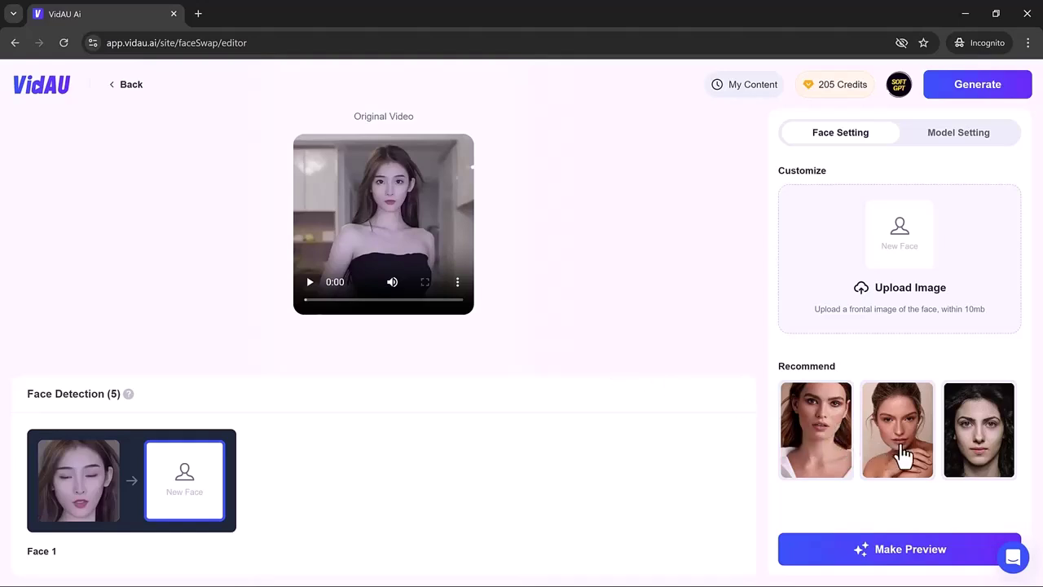
# Swap Face 1 for the second recommended face and generate the Swap Face Video.
pyautogui.click(904, 457)
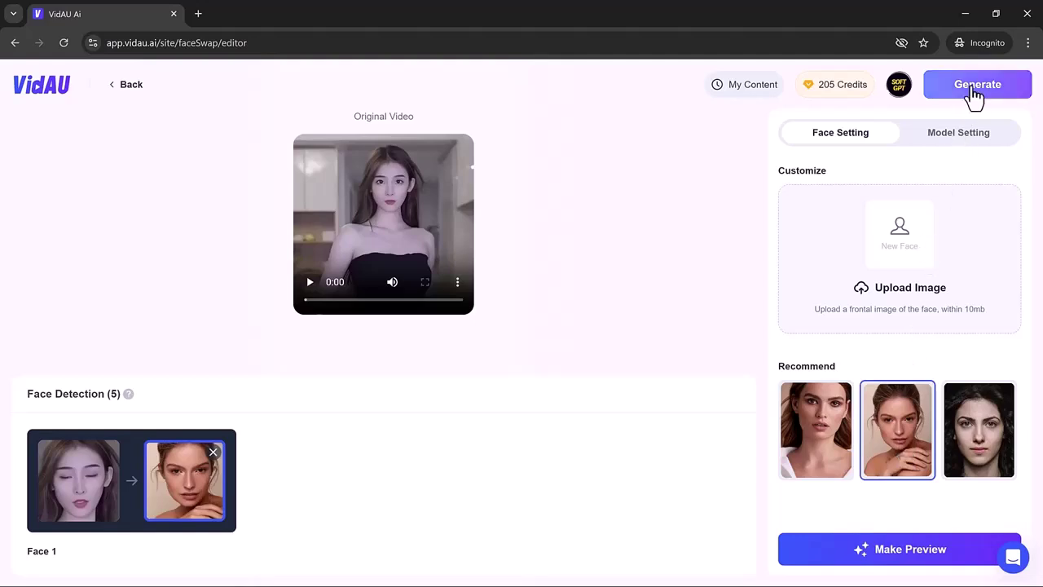
pyautogui.click(974, 91)
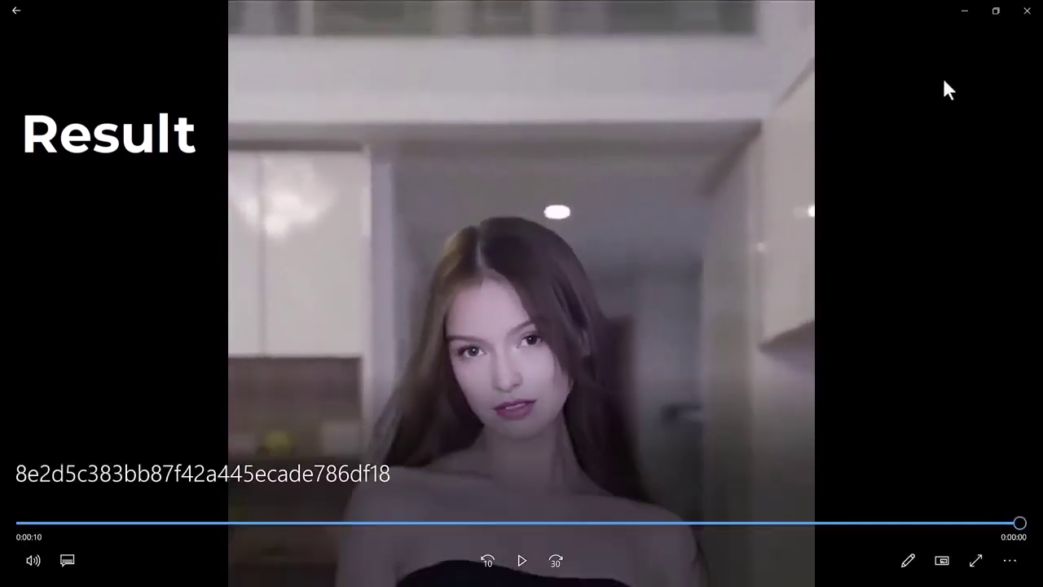
# Close the finished face-swap playback in Media Player and switch to VidAU's AI Avatar section.
pyautogui.click(1029, 10)
pyautogui.click(83, 259)
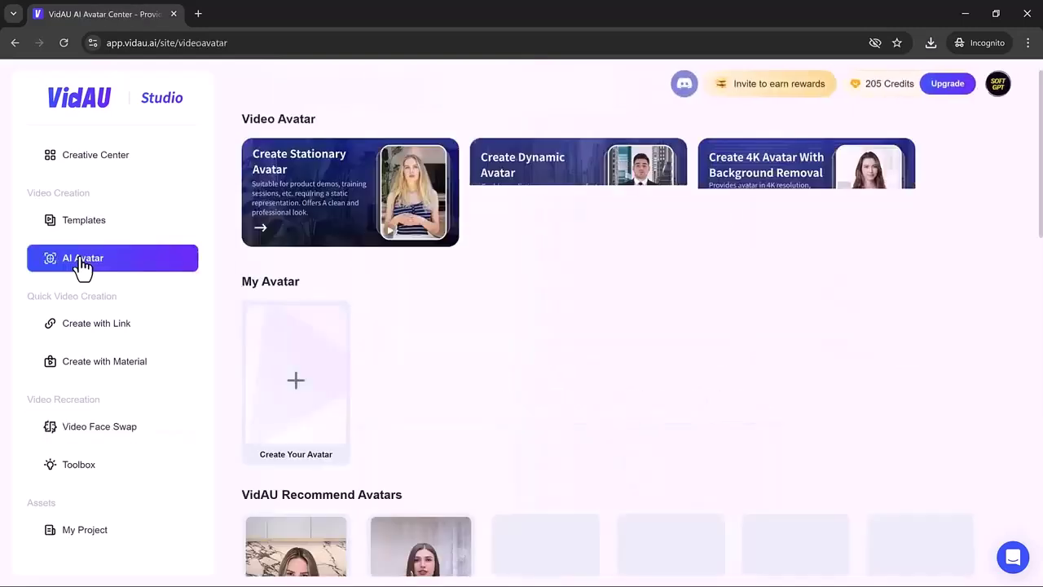
# Scroll down to the VidAU Recommend Avatars grid showing Emma and others.
pyautogui.scroll(-5, 484, 293)
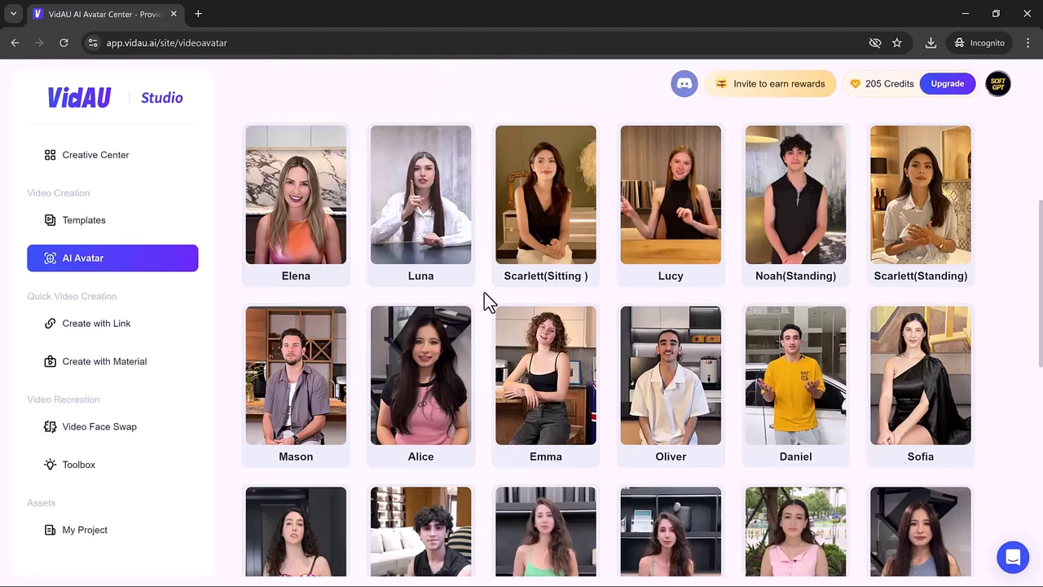
pyautogui.moveTo(545, 377)
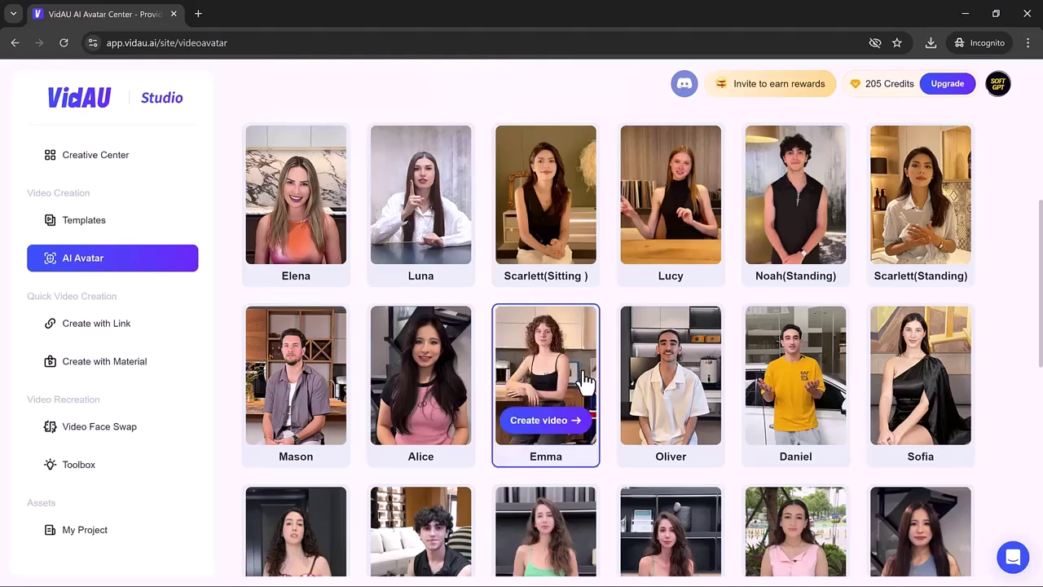
# Start an Oliver avatar video, keep English as the video language, and generate the draft.
pyautogui.click(670, 421)
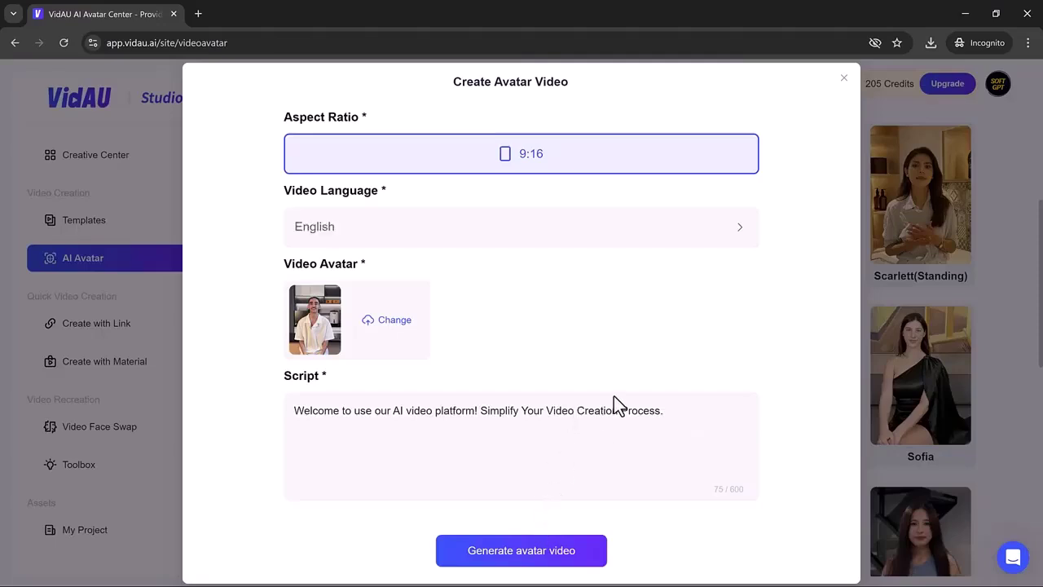
pyautogui.click(738, 243)
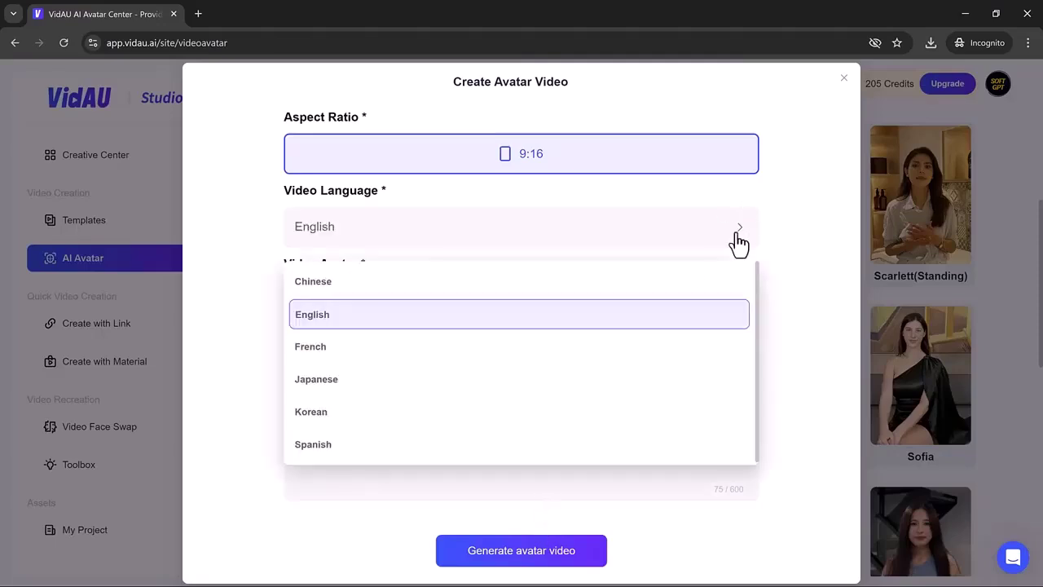
pyautogui.click(489, 314)
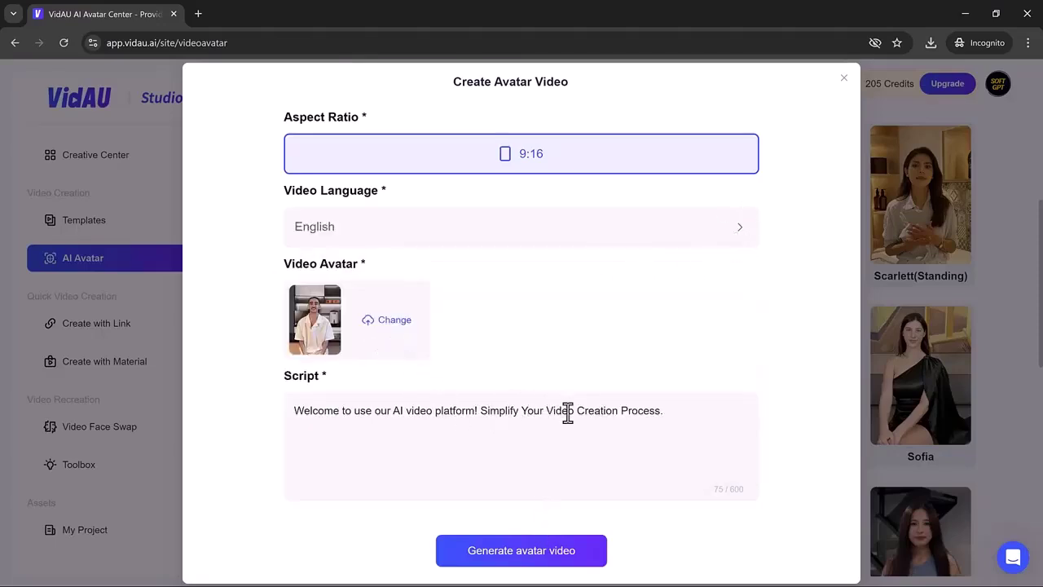
pyautogui.click(531, 554)
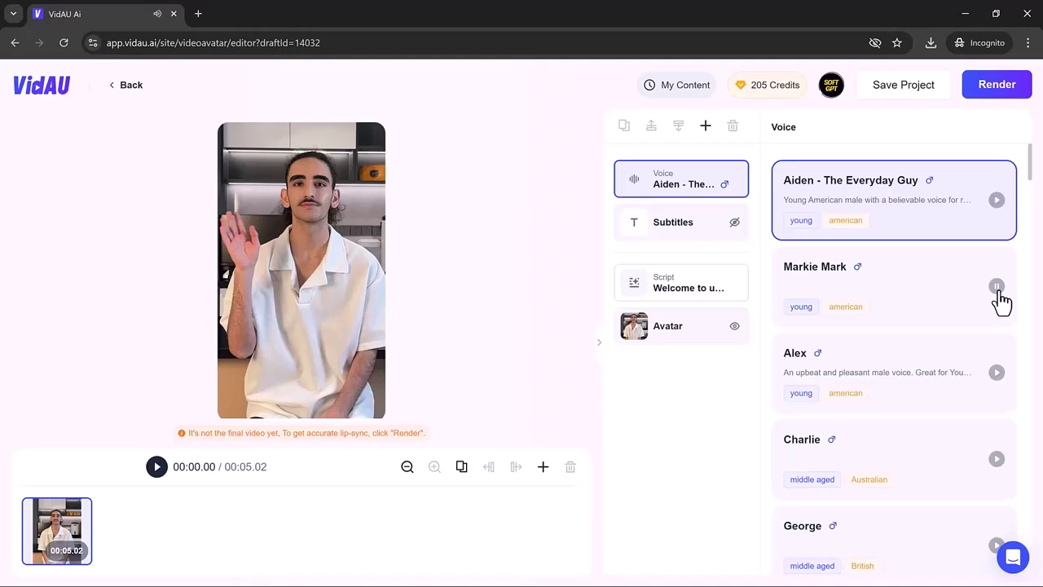
# Inspect the Subtitles and Script layers, then render the final avatar video.
pyautogui.click(694, 236)
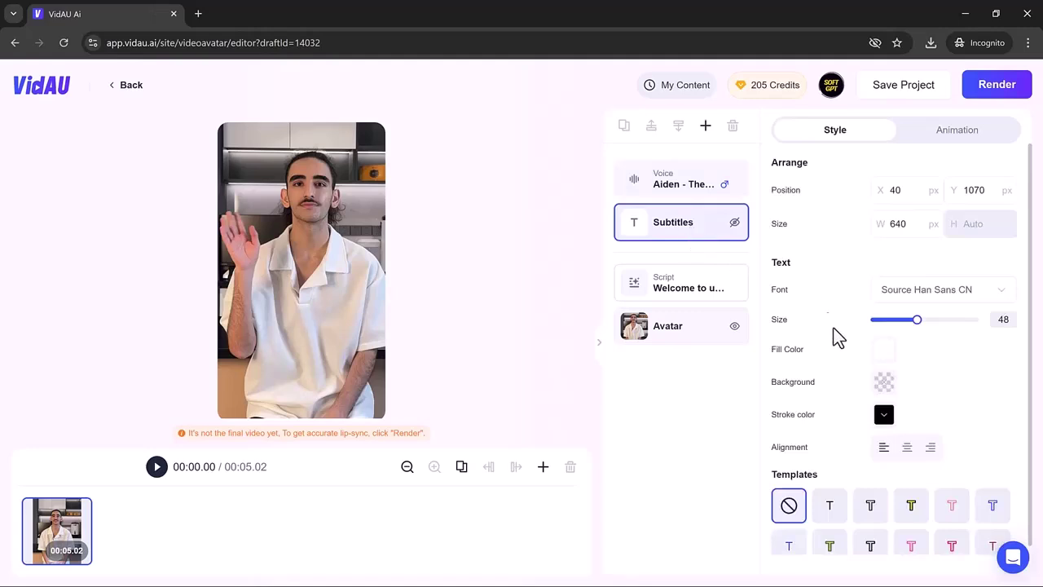
pyautogui.scroll(-1, 815, 330)
pyautogui.click(673, 294)
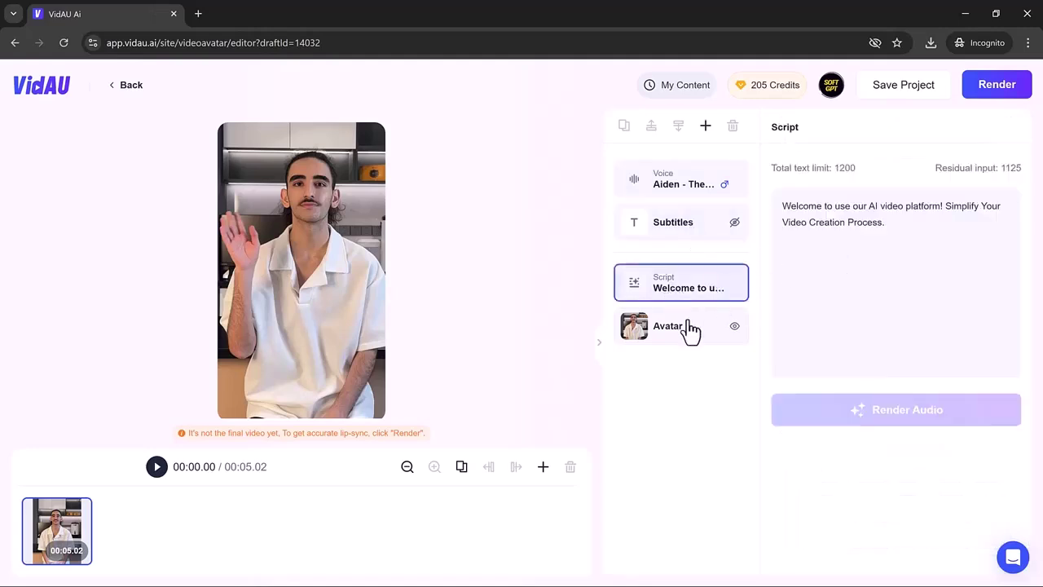
pyautogui.click(998, 89)
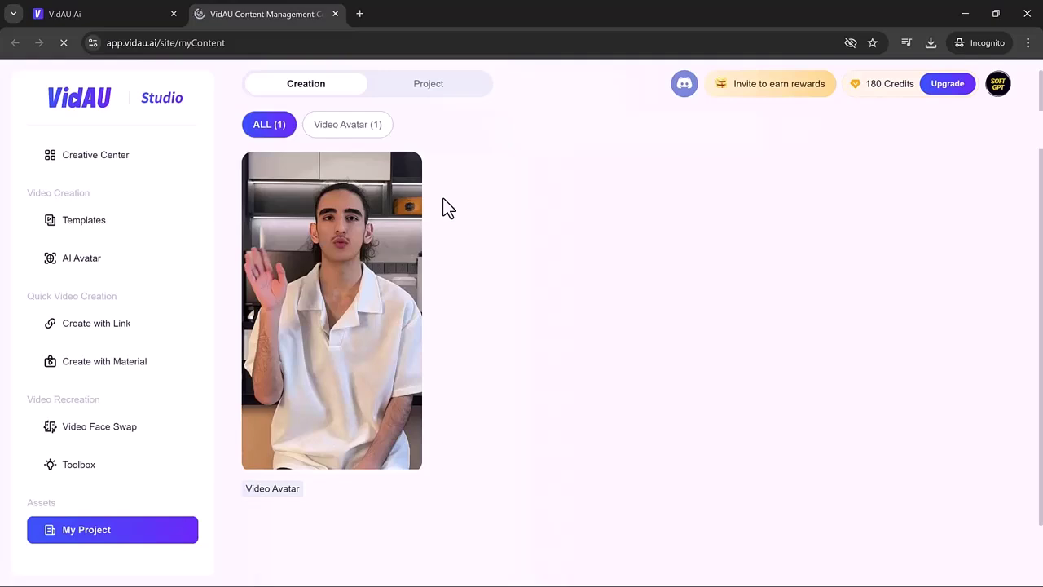
# Open the Video Avatar thumbnail in My Project, play it briefly, then pause.
pyautogui.click(350, 303)
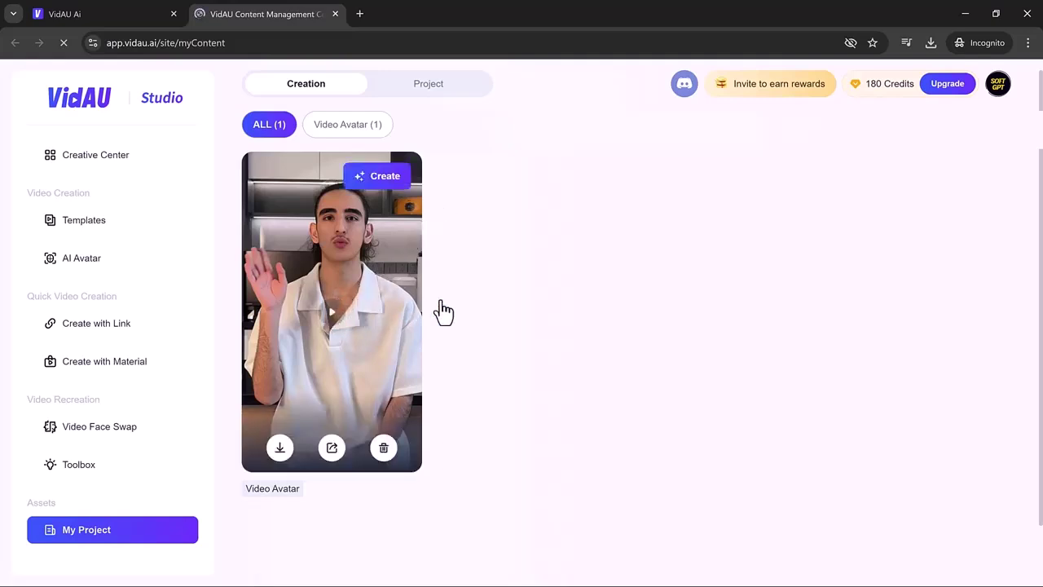
pyautogui.click(518, 295)
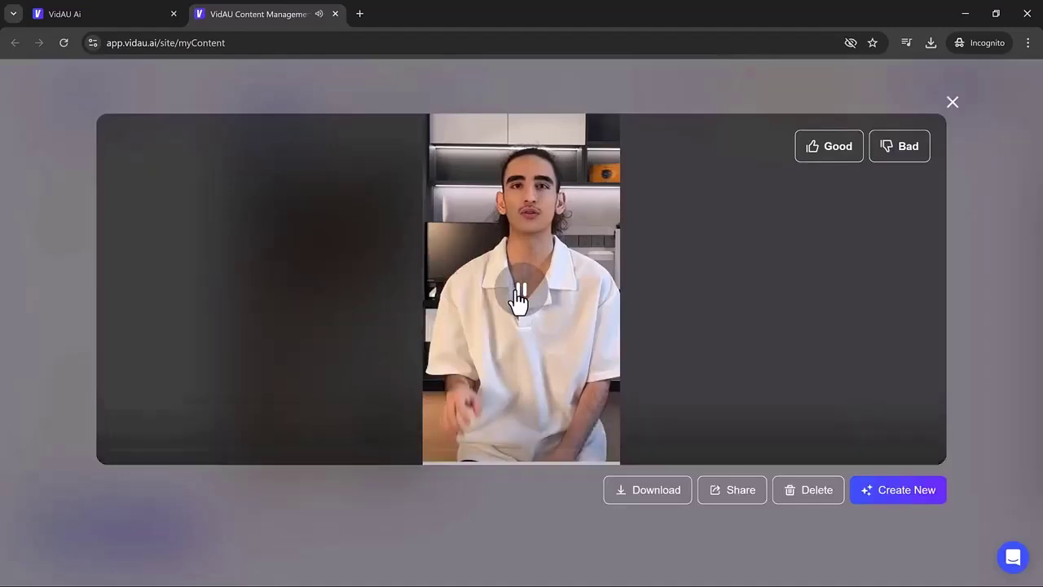
pyautogui.click(518, 295)
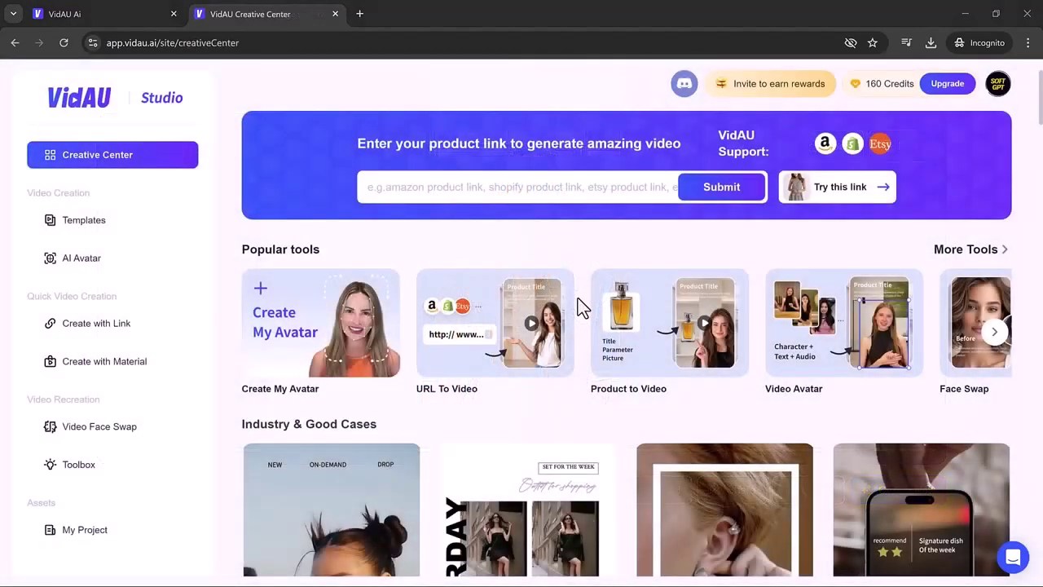
# Scroll Industry & Good Cases and choose 'Make the same' on the Men UNpacking video card.
pyautogui.scroll(-2, 580, 308)
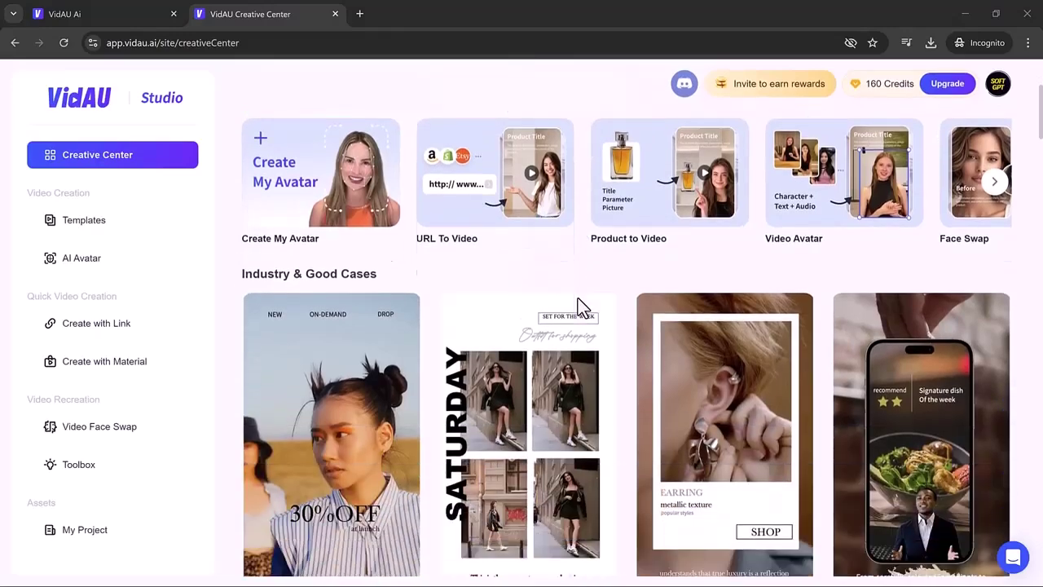
pyautogui.scroll(-2, 580, 308)
pyautogui.scroll(-1, 580, 308)
pyautogui.scroll(-3, 581, 308)
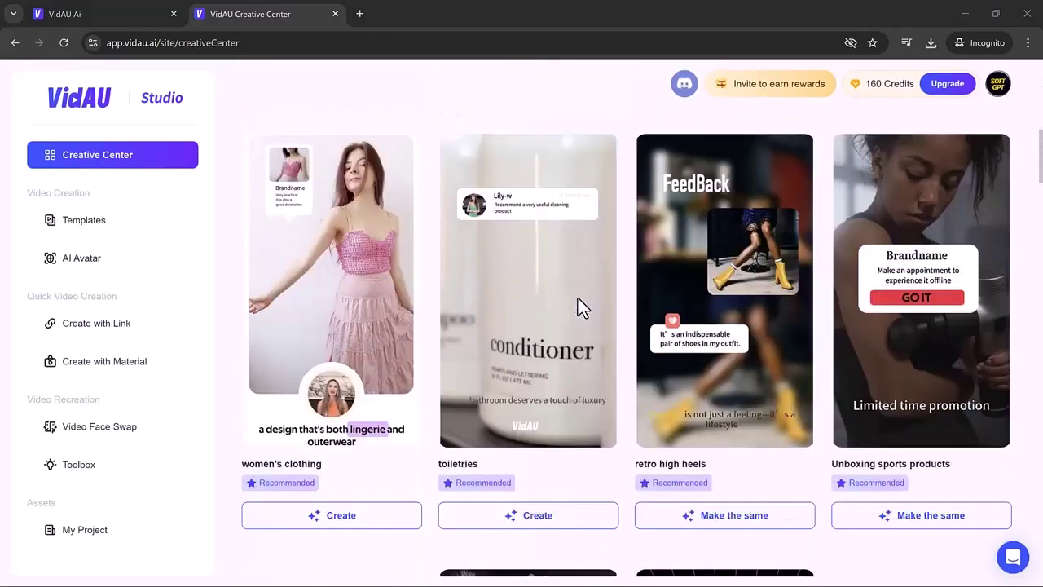
pyautogui.scroll(-1, 581, 308)
pyautogui.scroll(-2, 580, 308)
pyautogui.scroll(-1, 580, 308)
pyautogui.scroll(-1, 580, 308)
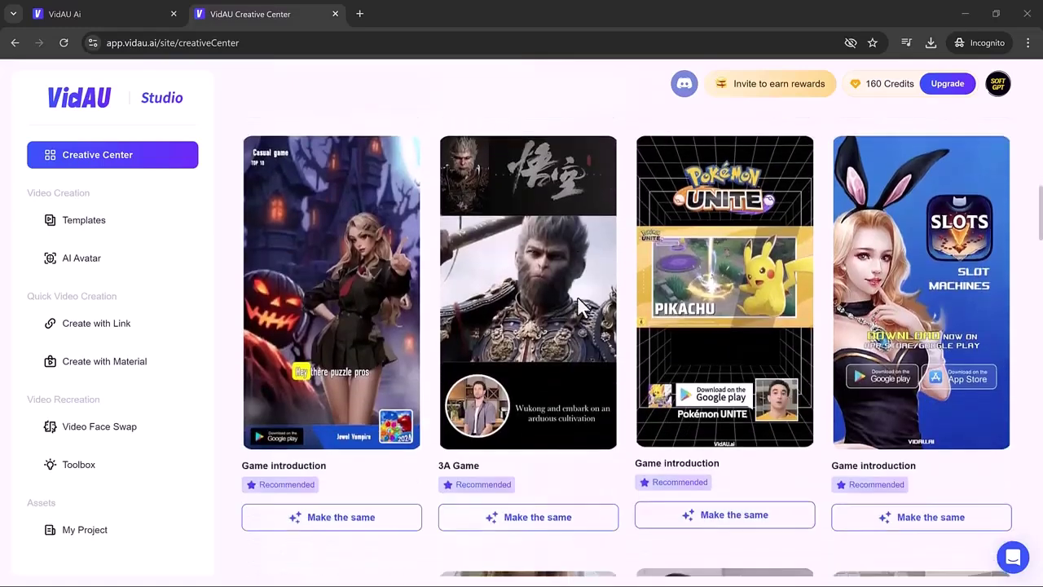
pyautogui.scroll(-3, 580, 308)
pyautogui.scroll(-1, 577, 299)
pyautogui.scroll(-2, 577, 299)
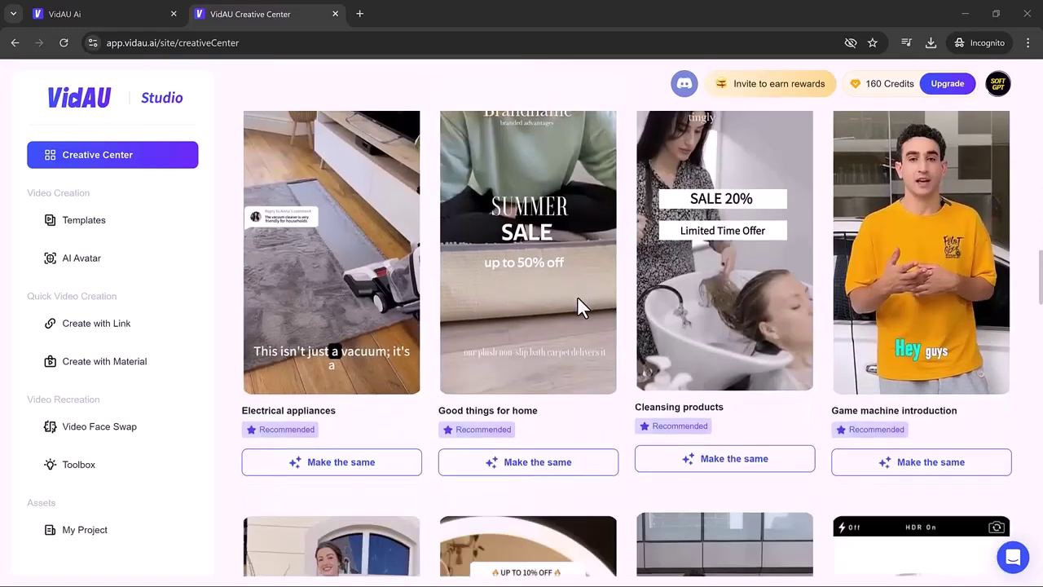
pyautogui.scroll(-1, 577, 306)
pyautogui.scroll(-1, 577, 306)
pyautogui.scroll(-1, 577, 306)
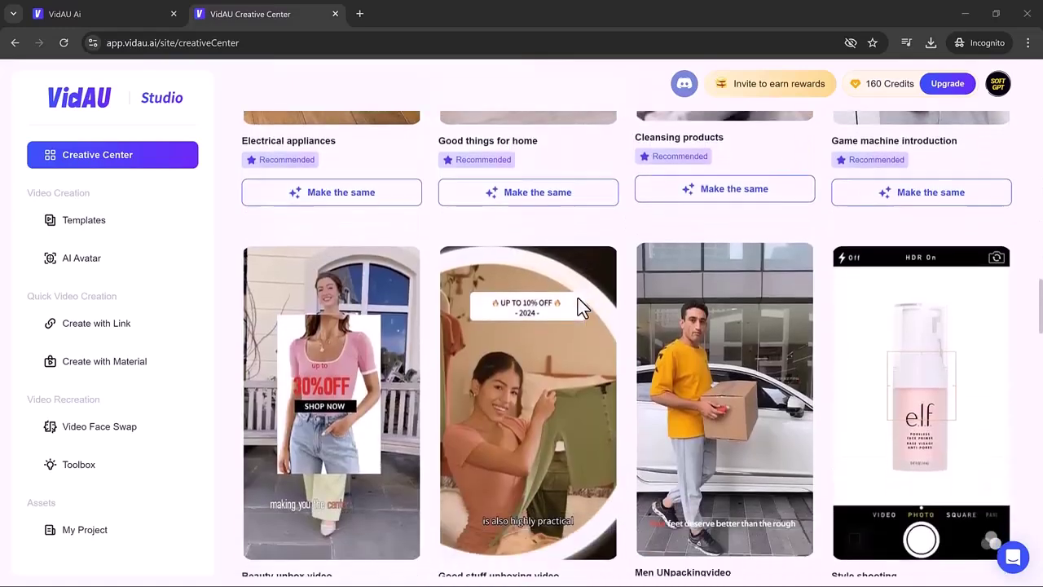
pyautogui.scroll(-1, 580, 309)
pyautogui.click(683, 235)
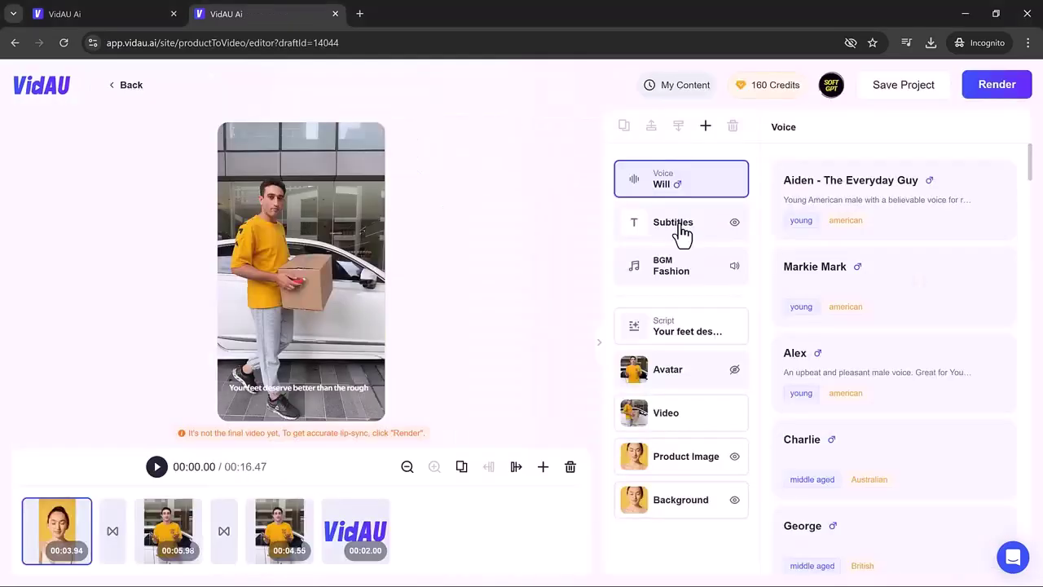
# Inspect the unboxing draft's Subtitles, BGM, Script, Avatar and Video layer settings in turn.
pyautogui.click(683, 234)
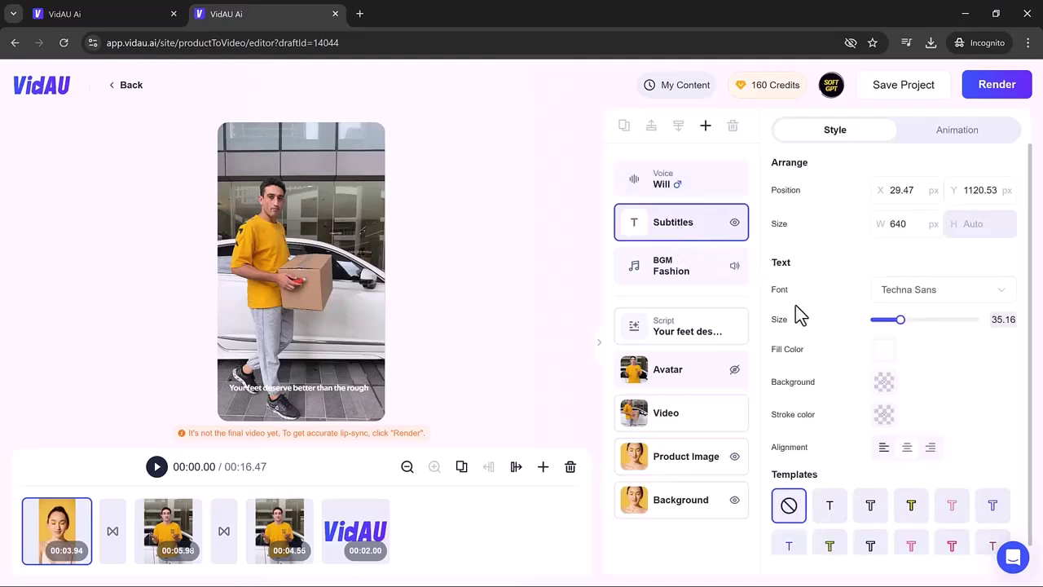
pyautogui.scroll(-1, 808, 346)
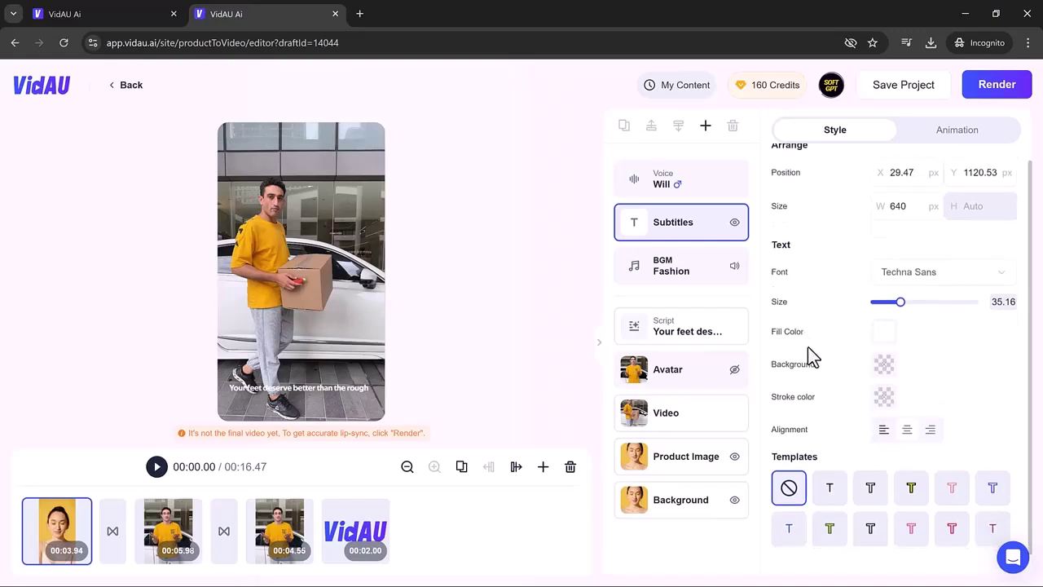
pyautogui.click(669, 277)
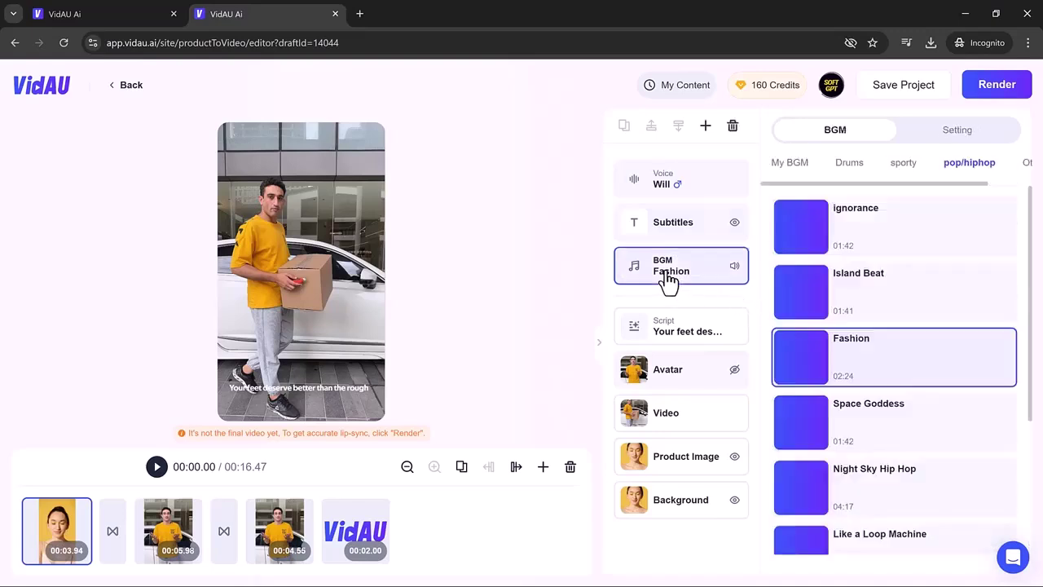
pyautogui.click(672, 338)
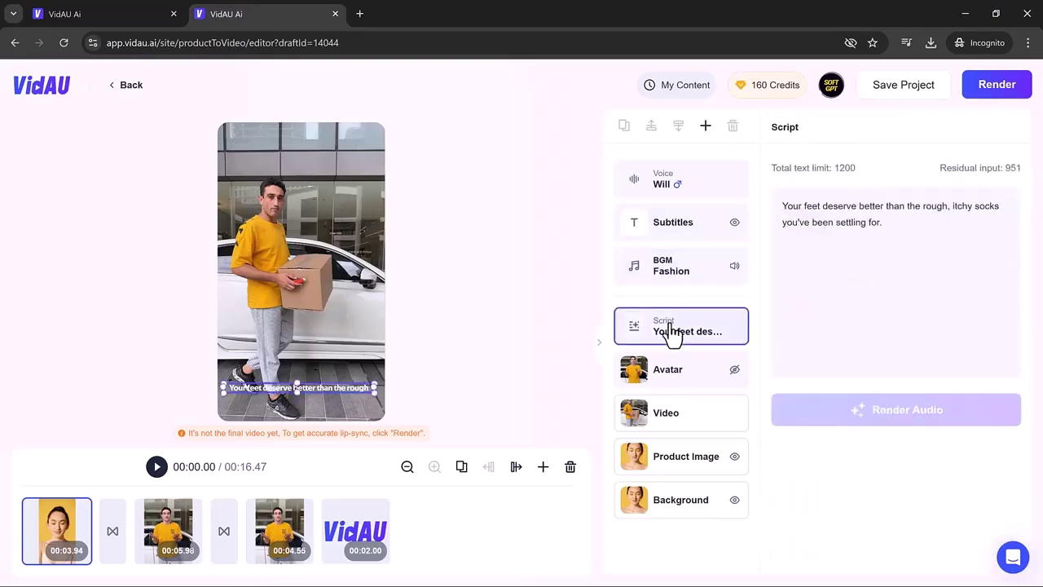
pyautogui.click(674, 381)
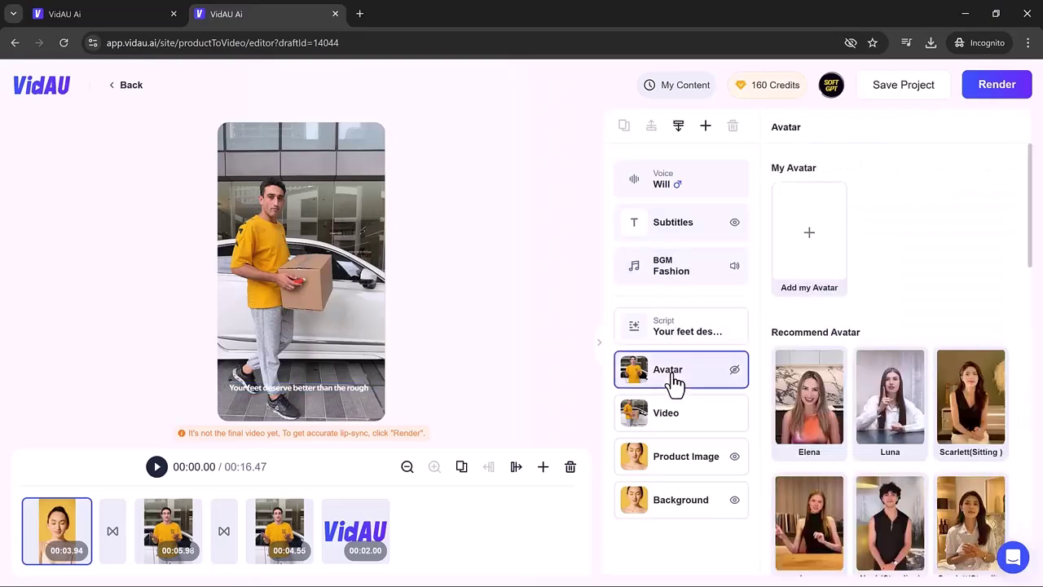
pyautogui.scroll(-2, 823, 399)
pyautogui.scroll(-3, 825, 399)
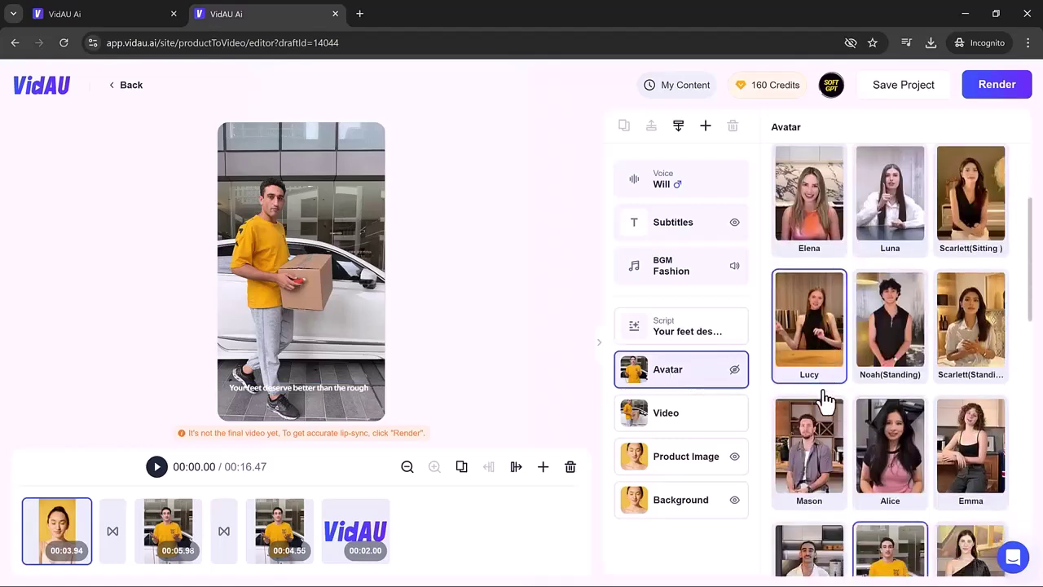
pyautogui.click(691, 412)
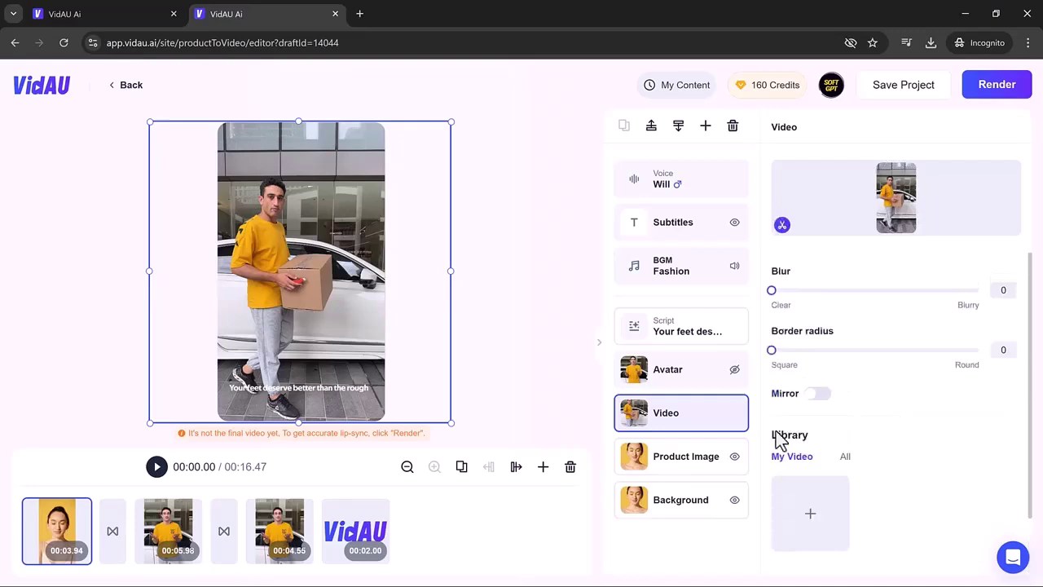
# Review the product image layer and background colour options, then bring up the narrator voice list.
pyautogui.click(688, 460)
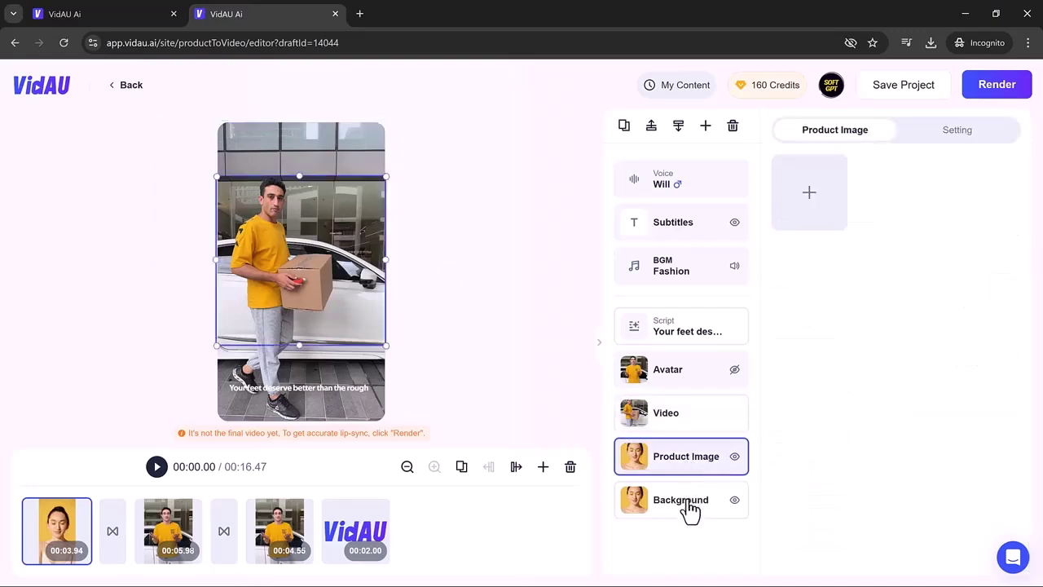
pyautogui.click(689, 507)
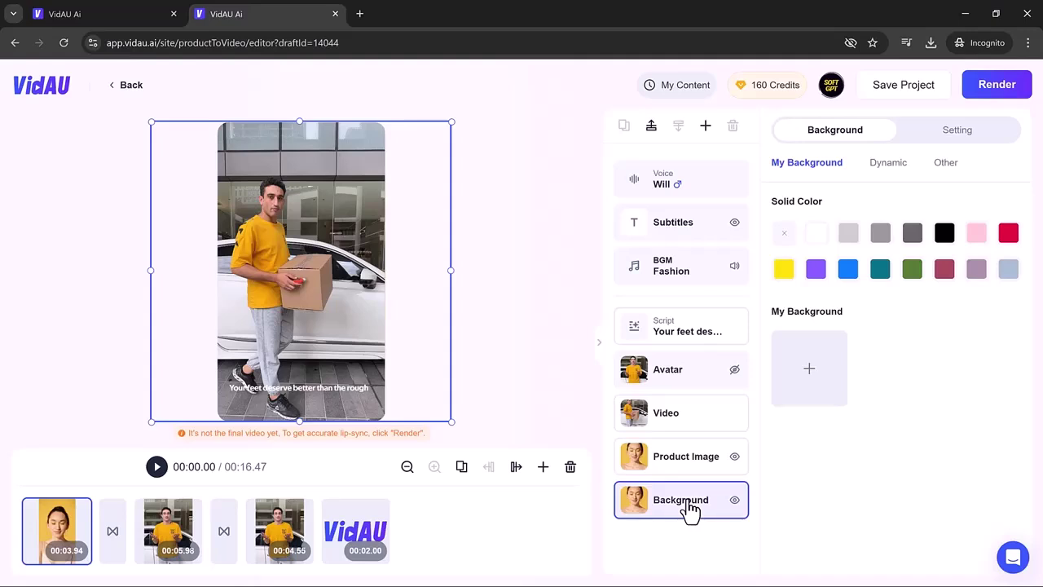
pyautogui.click(528, 352)
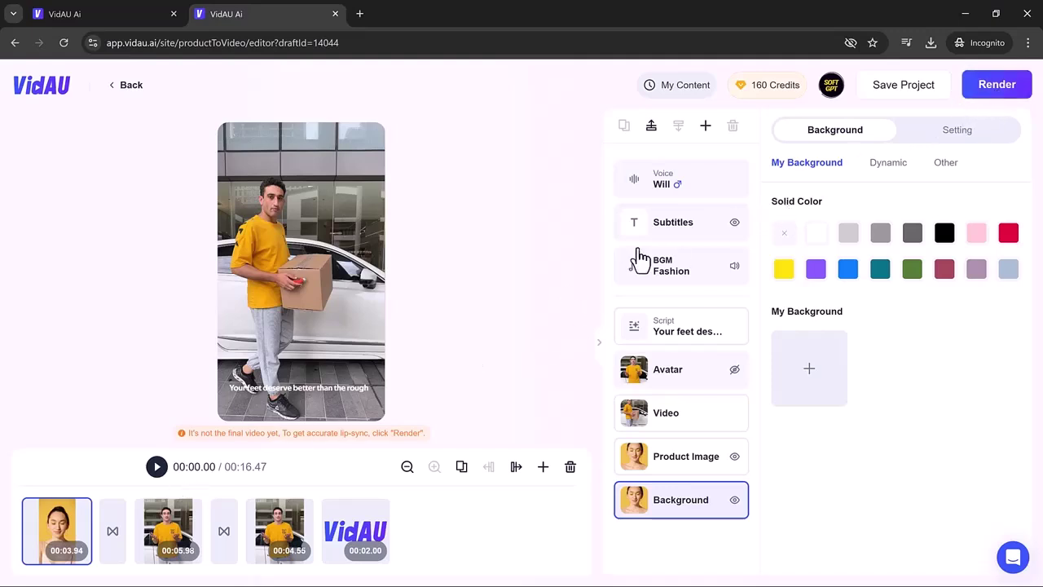
pyautogui.click(684, 195)
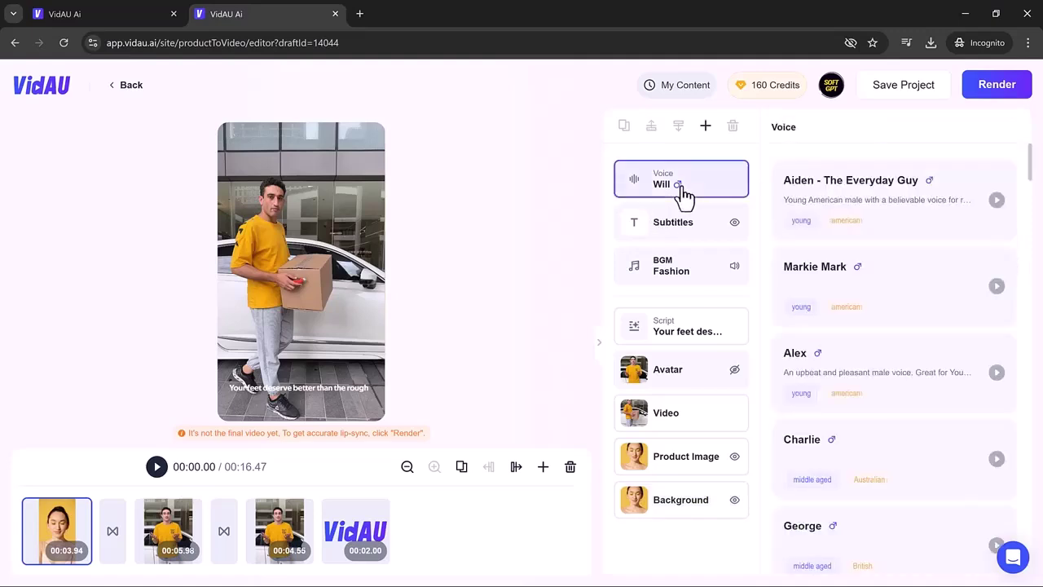
# Play the preview of the men unpacking project through its scenes.
pyautogui.click(157, 468)
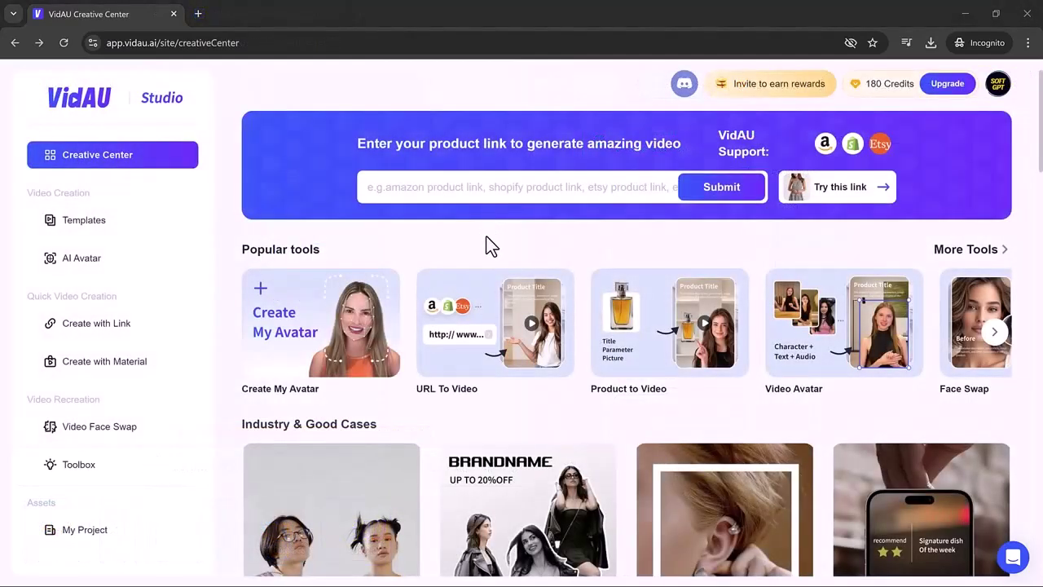
# Start a link-based video from the sample dress product link and accept its product details.
pyautogui.click(491, 330)
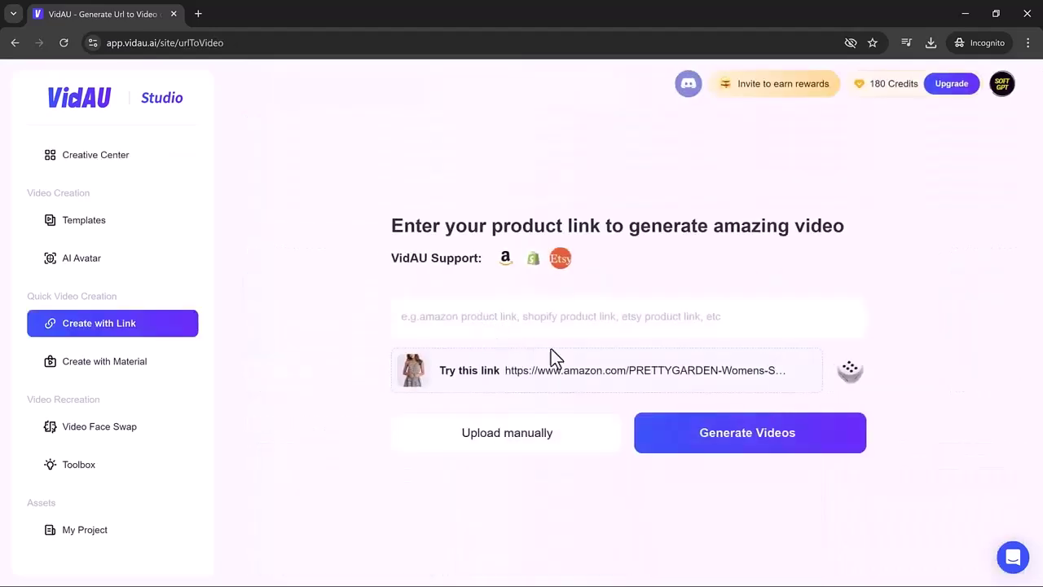
pyautogui.click(586, 382)
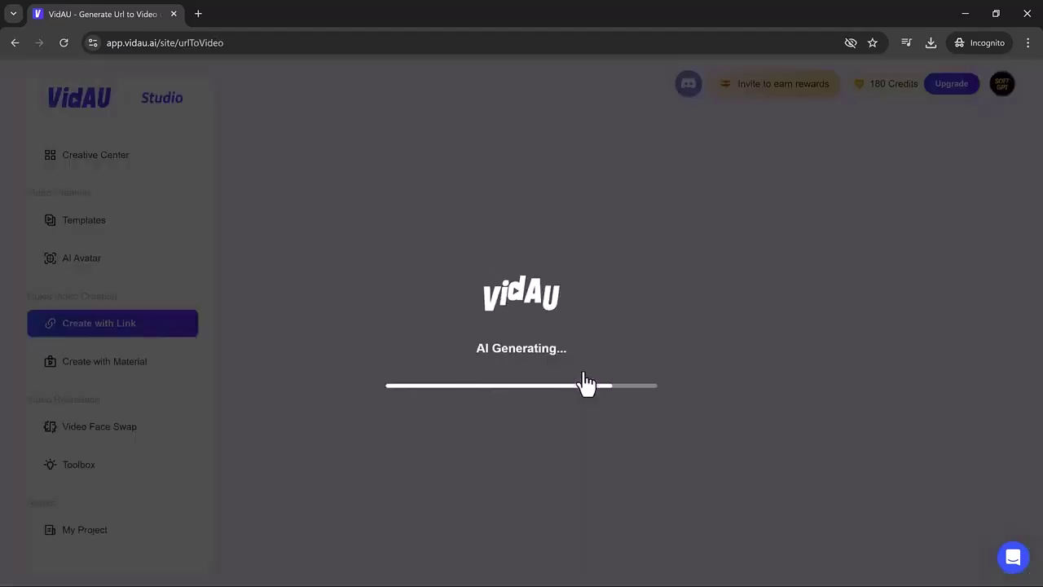
pyautogui.scroll(-3, 457, 326)
pyautogui.scroll(-3, 654, 326)
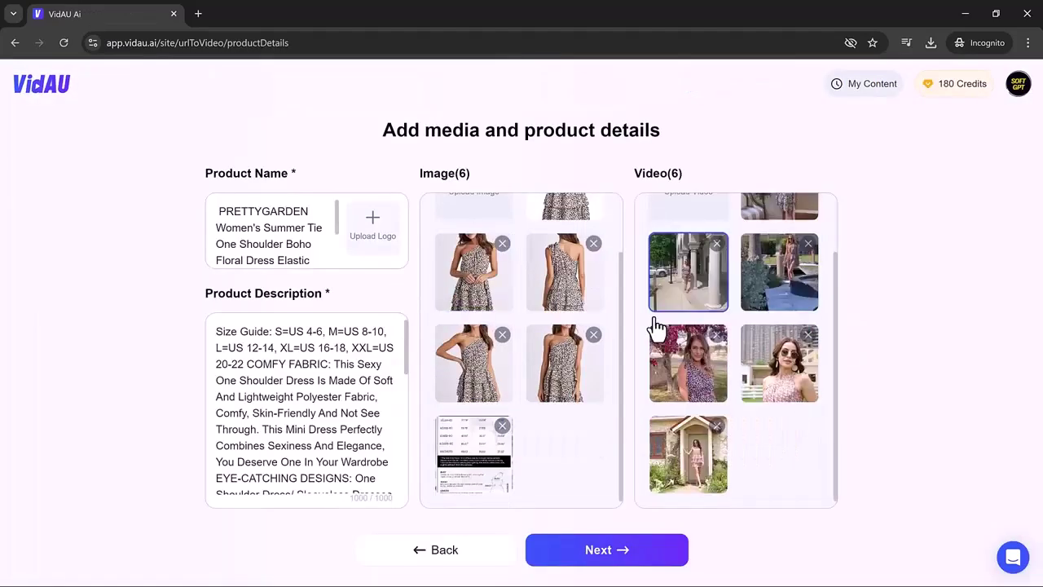
pyautogui.scroll(-5, 350, 430)
pyautogui.click(608, 556)
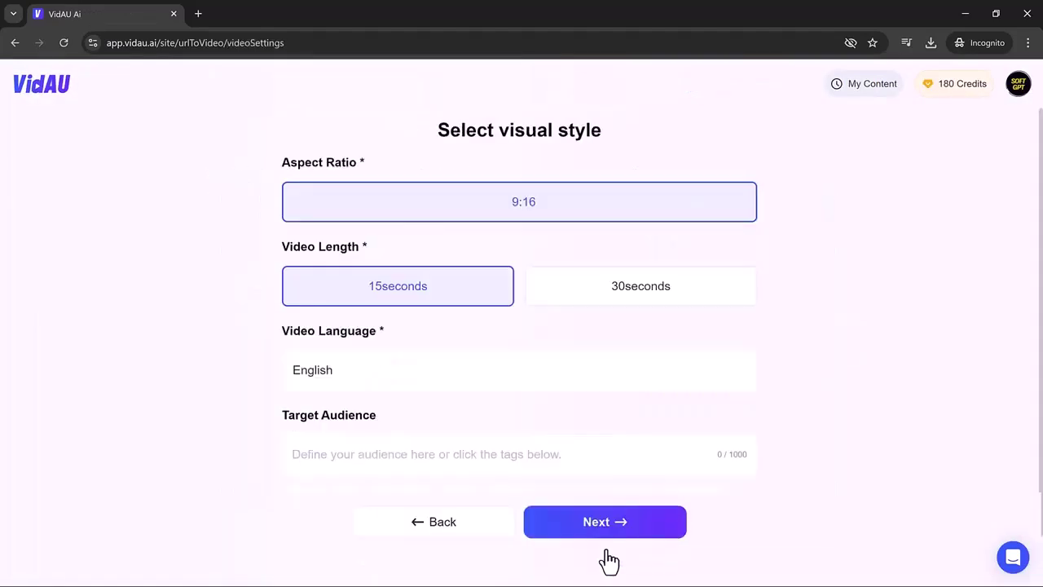
pyautogui.scroll(-2, 644, 457)
# Add the target audience groups (women, men, housewives, parents, students, professionals) and generate the script.
pyautogui.click(304, 441)
pyautogui.click(346, 441)
pyautogui.click(458, 441)
pyautogui.click(511, 441)
pyautogui.click(575, 441)
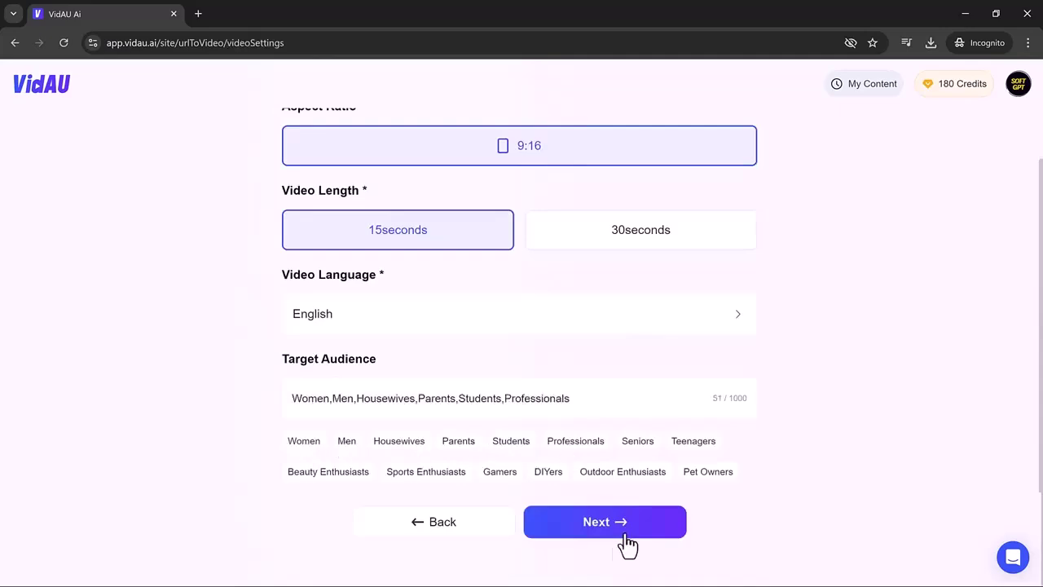
pyautogui.click(624, 538)
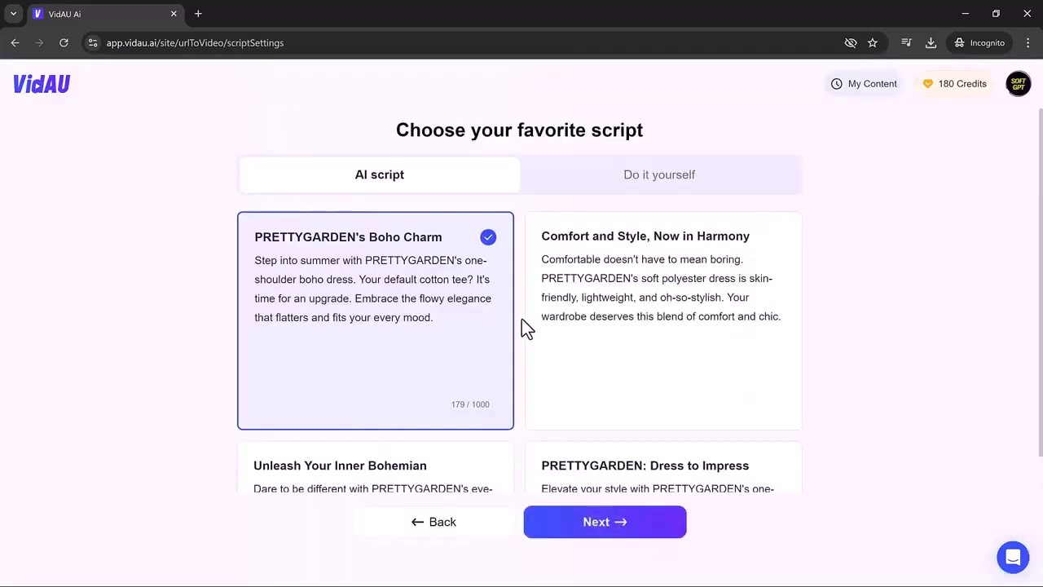
pyautogui.scroll(-2, 586, 500)
# Accept the generated dress video script to create the project.
pyautogui.click(598, 530)
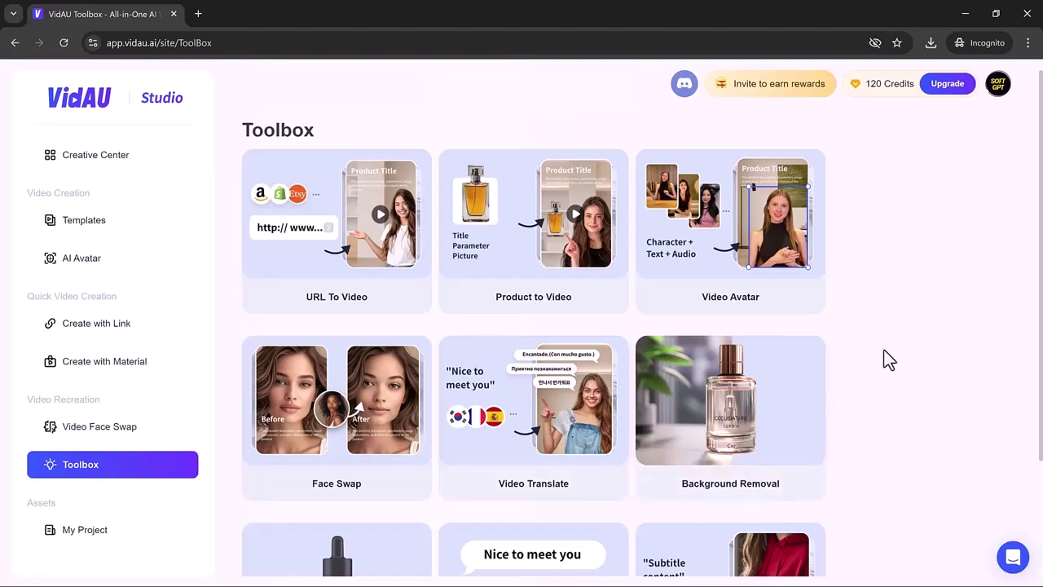
pyautogui.scroll(-2, 884, 349)
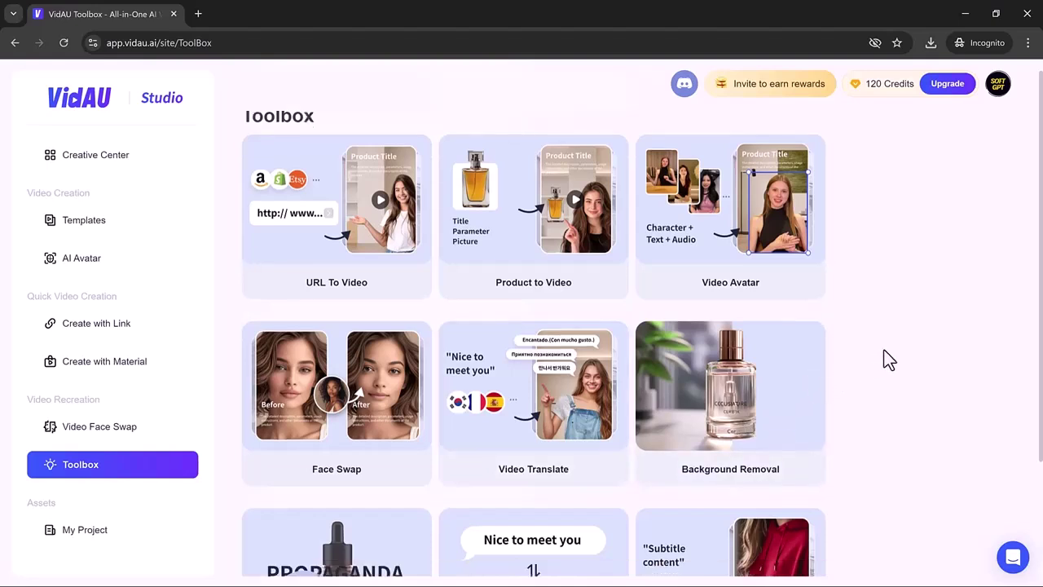
pyautogui.scroll(-1, 883, 349)
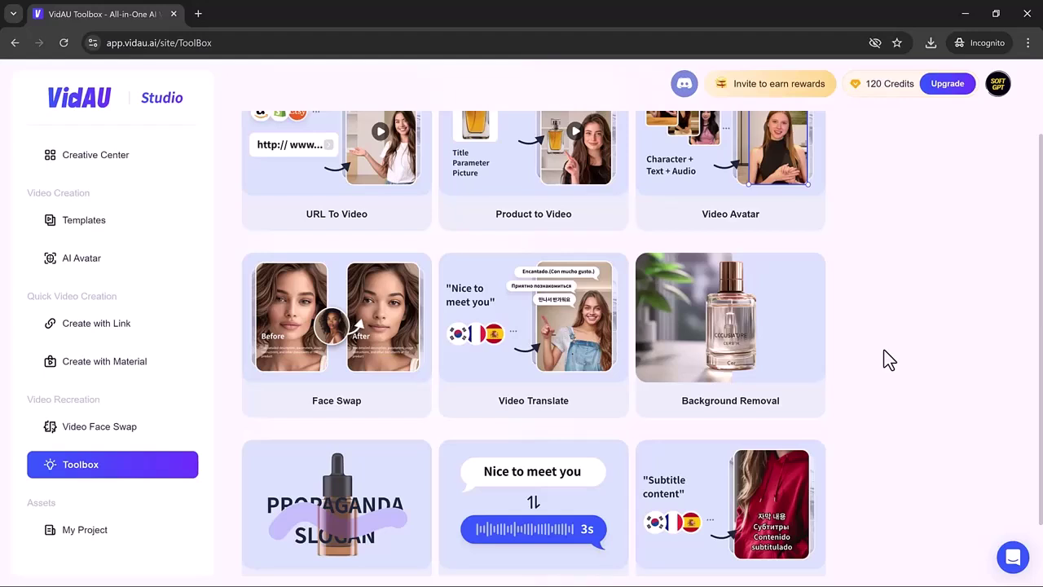
pyautogui.scroll(-1, 888, 360)
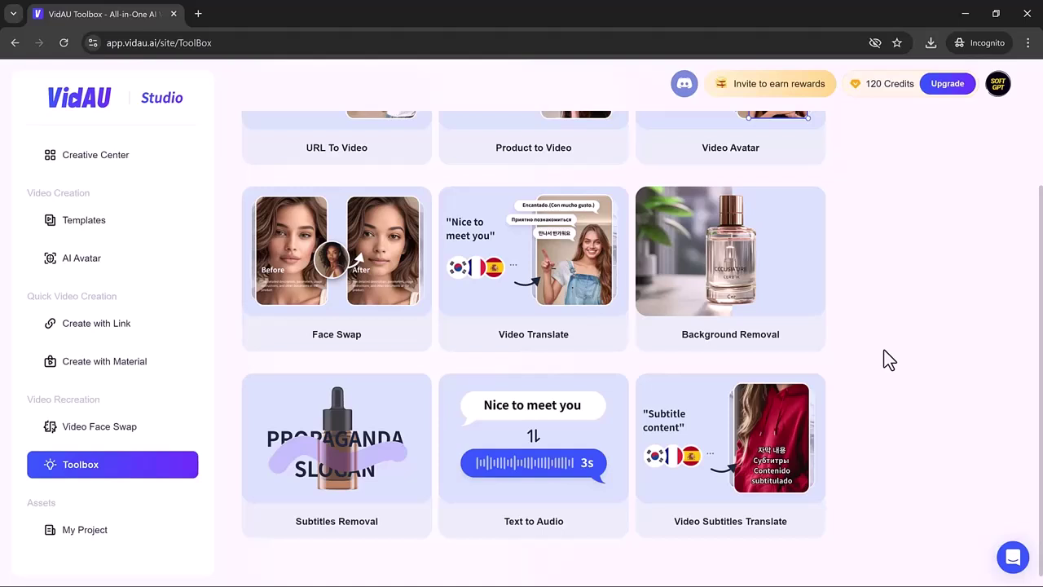
pyautogui.scroll(3, 883, 351)
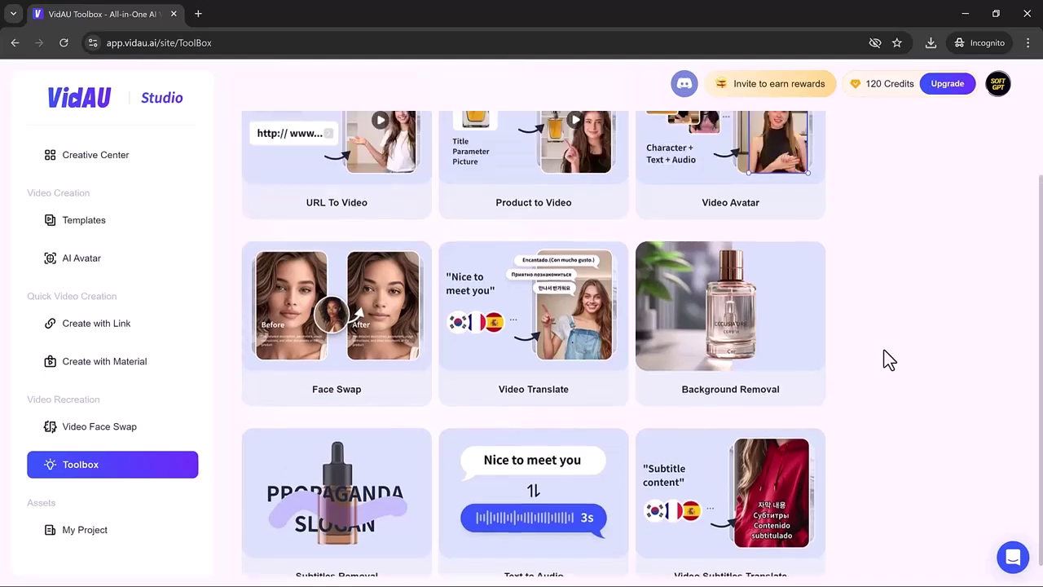